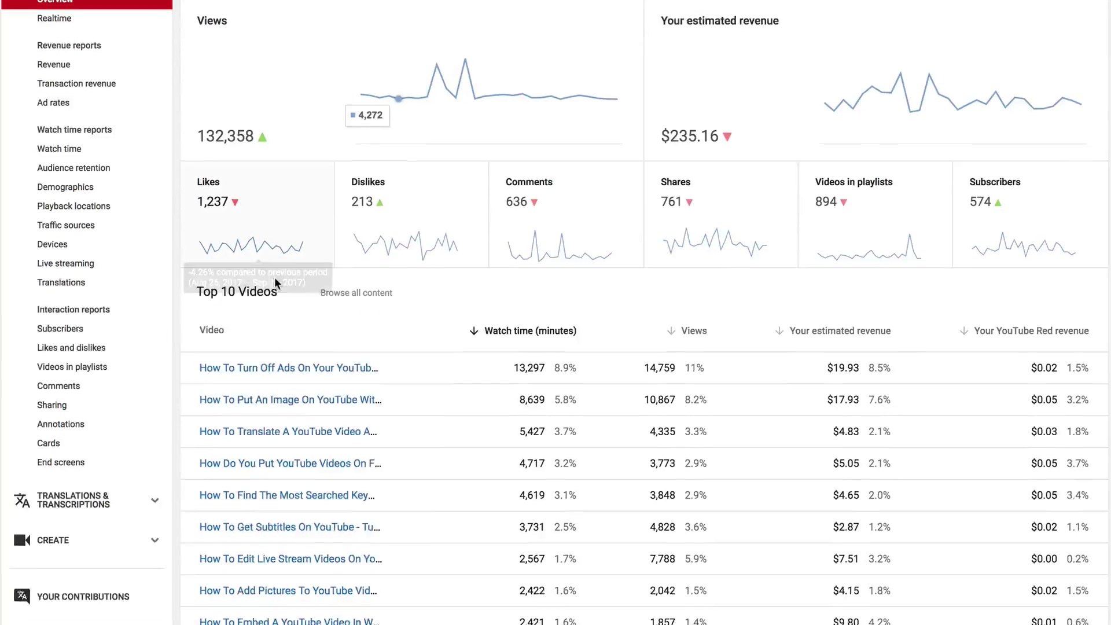
Open the Top geographies Watch time report showing 148,639 minutes on a world map
scroll(293, 79, down, 4)
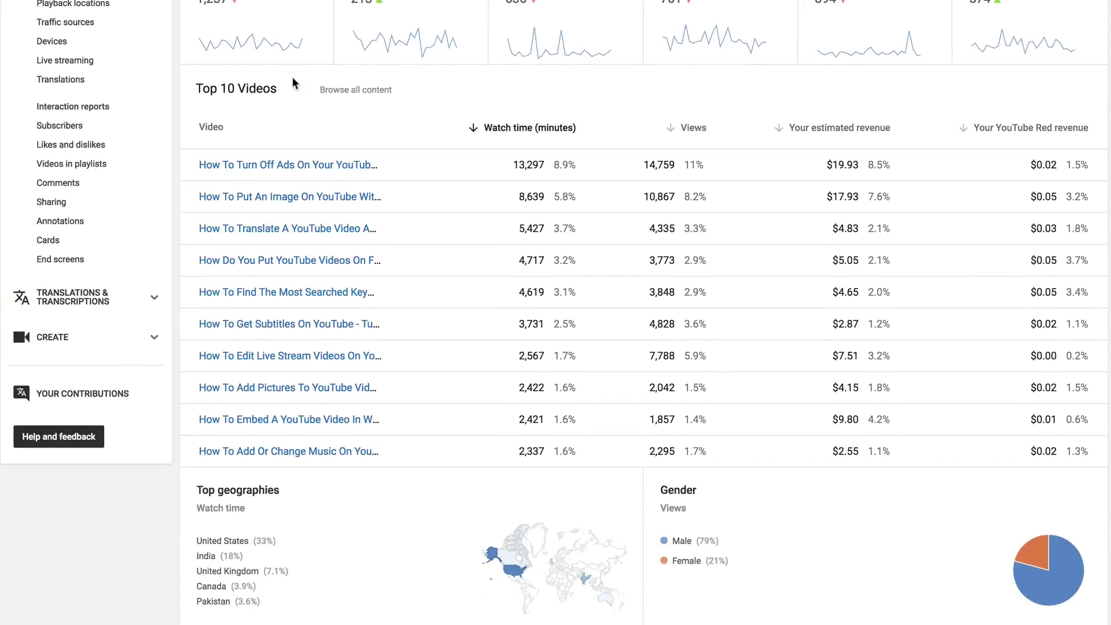
scroll(293, 79, down, 4)
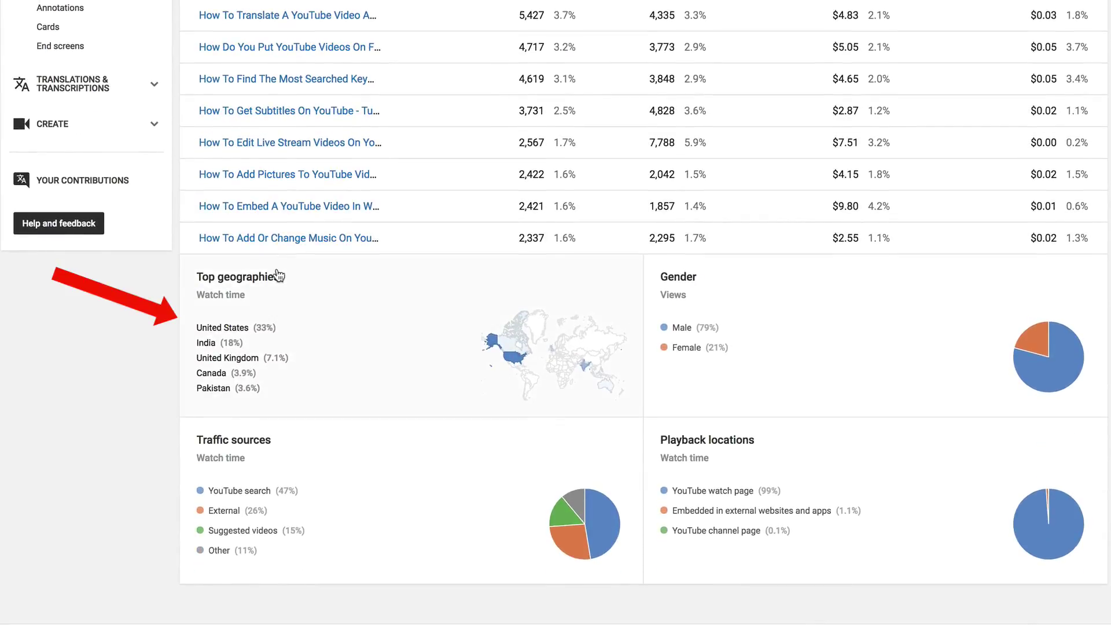
click(300, 330)
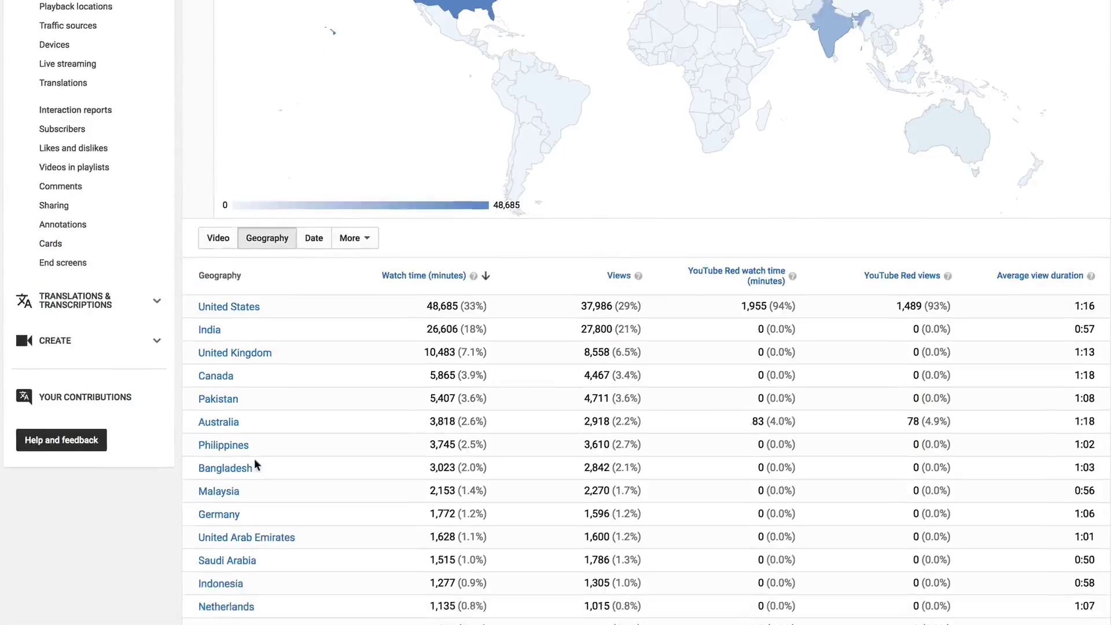
scroll(254, 458, down, 4)
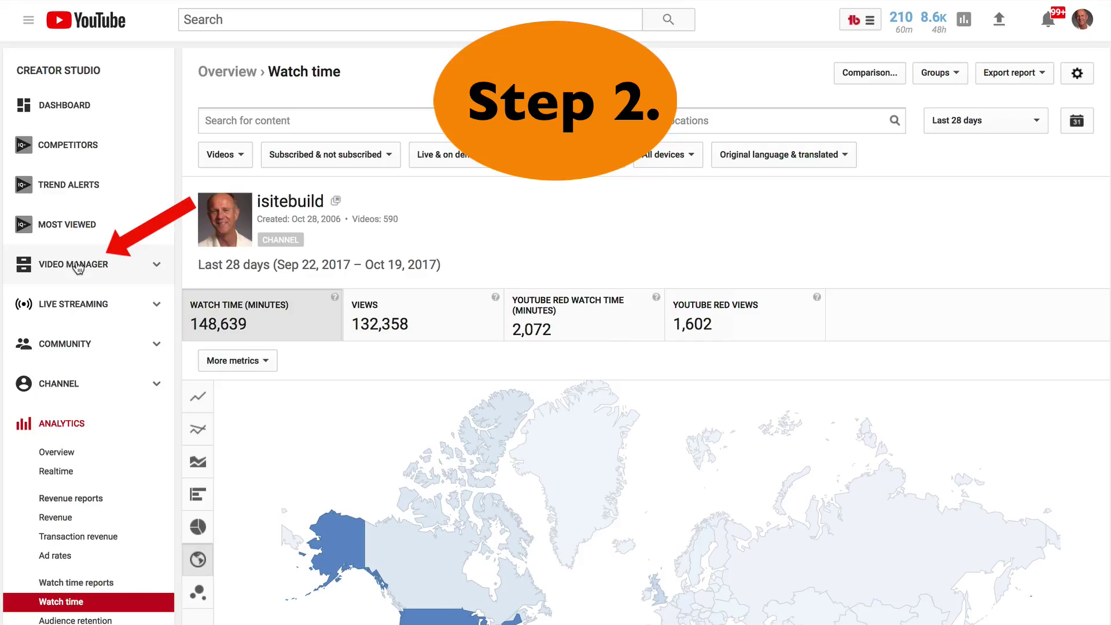
Set the Adsense monetization video's original language to English, also as the default for new uploads
click(78, 266)
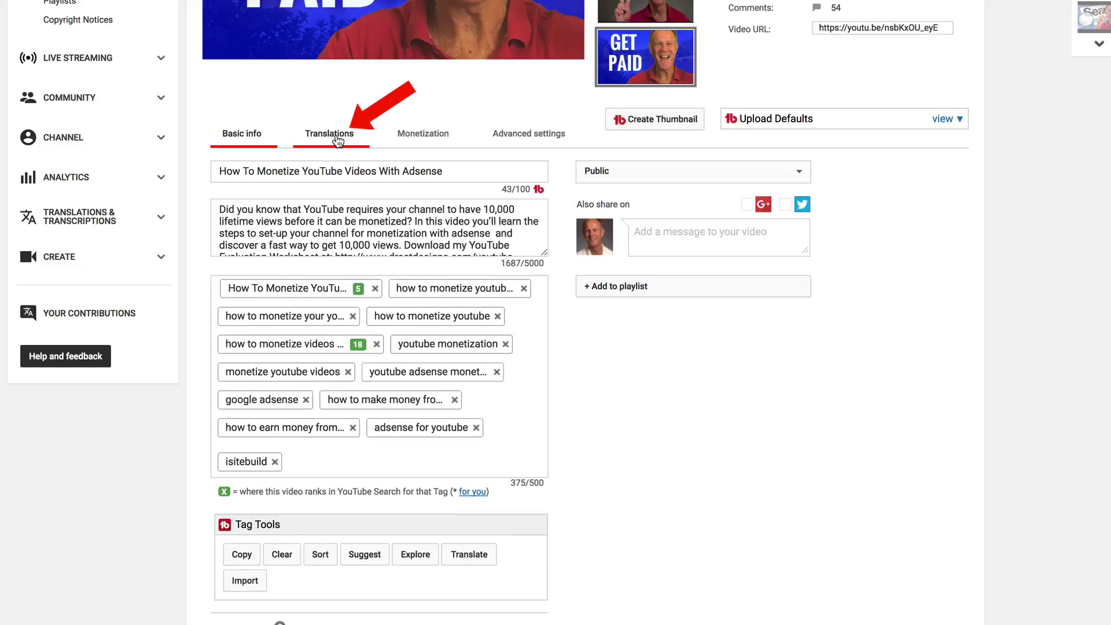
click(337, 139)
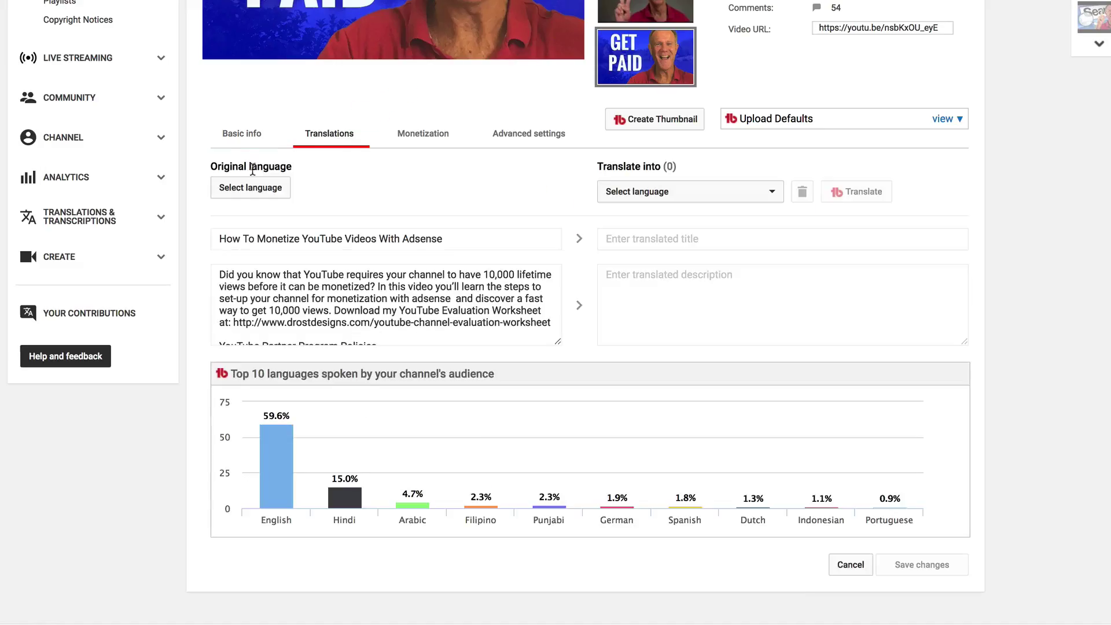
click(242, 193)
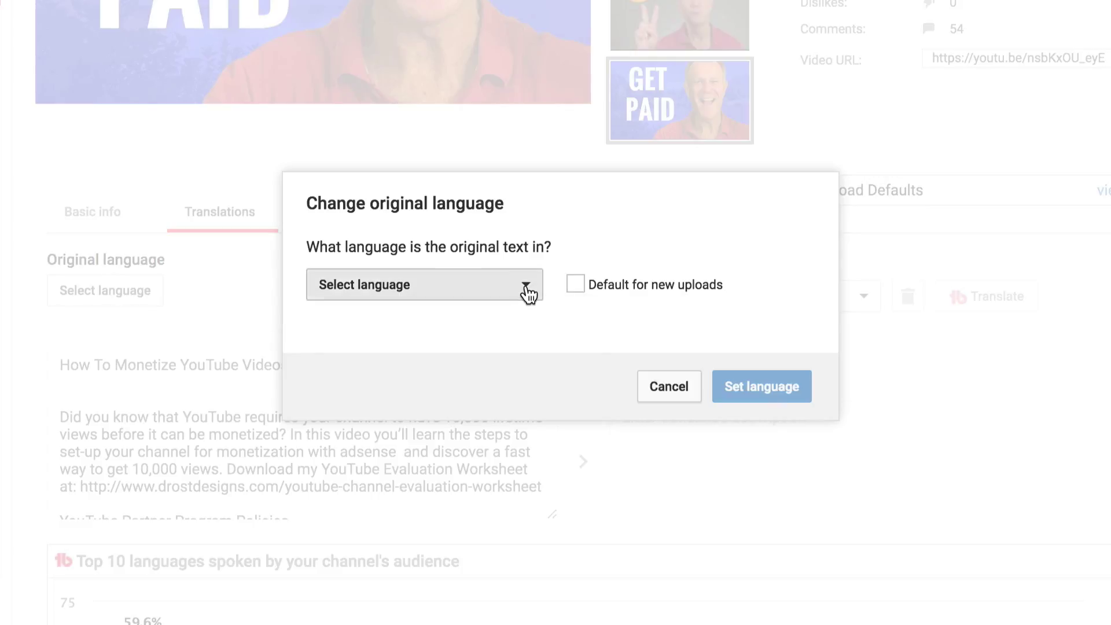
click(525, 296)
click(373, 329)
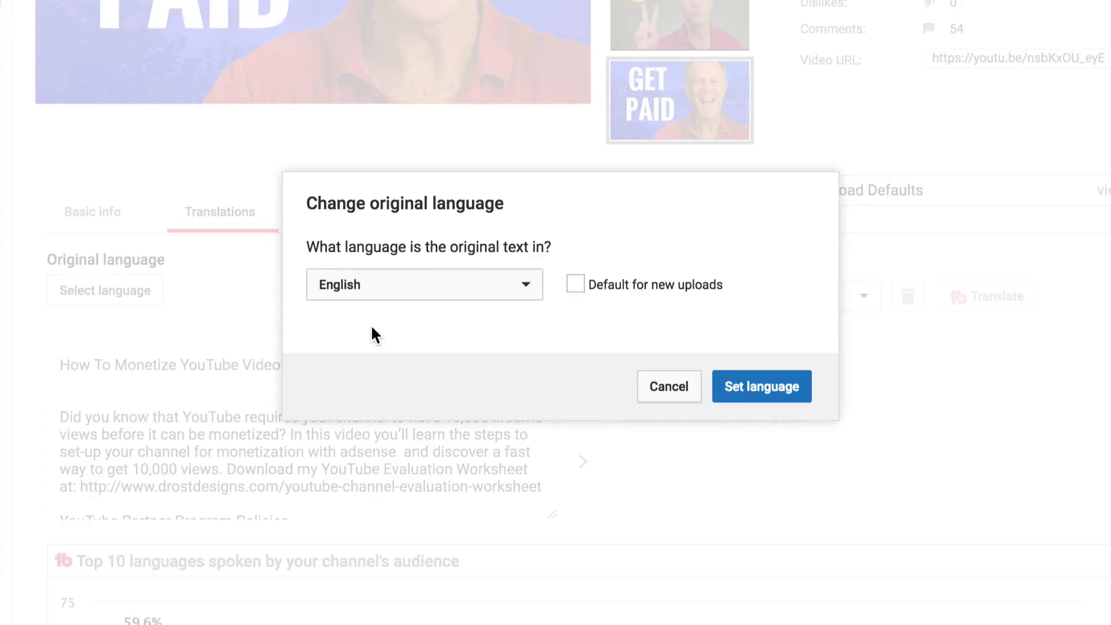
click(576, 290)
click(761, 386)
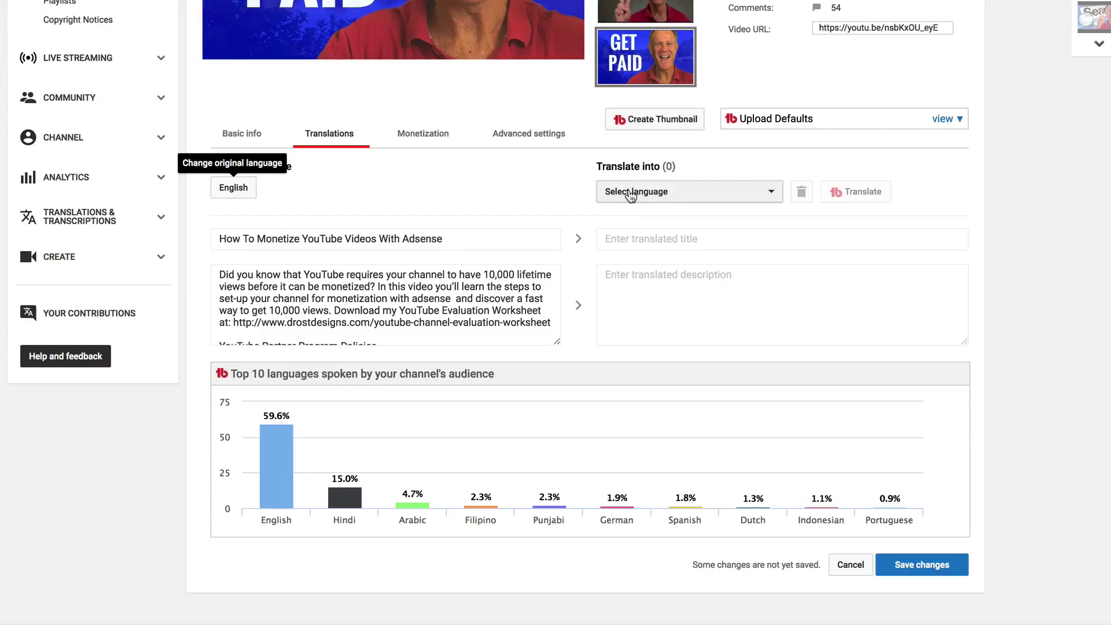
Add Arabic as a translation language for the video
click(655, 192)
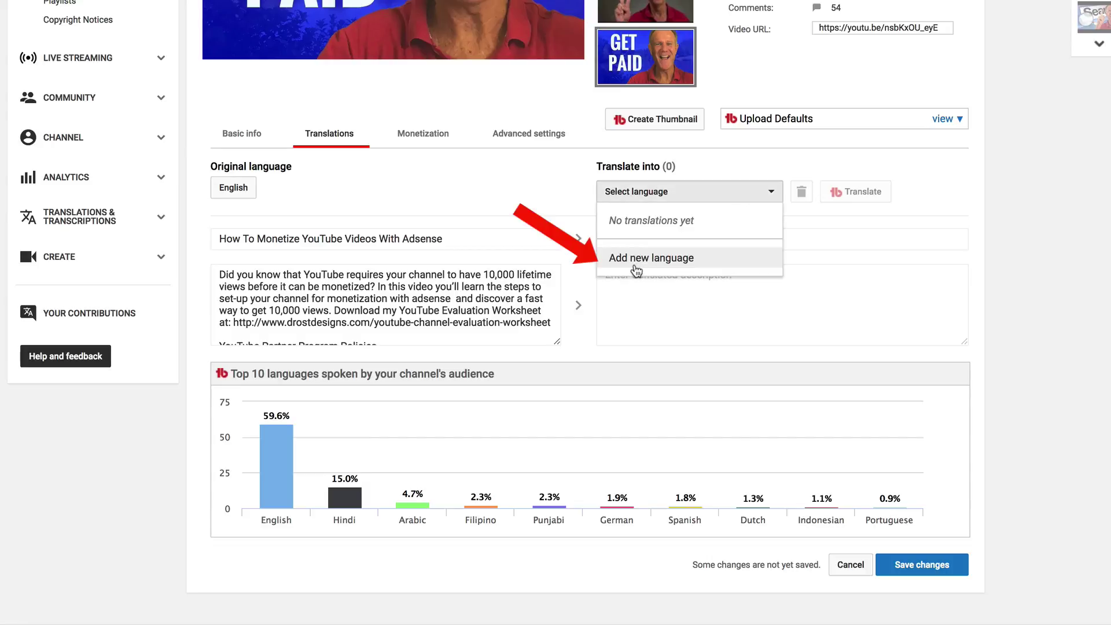
click(651, 258)
text(ara)
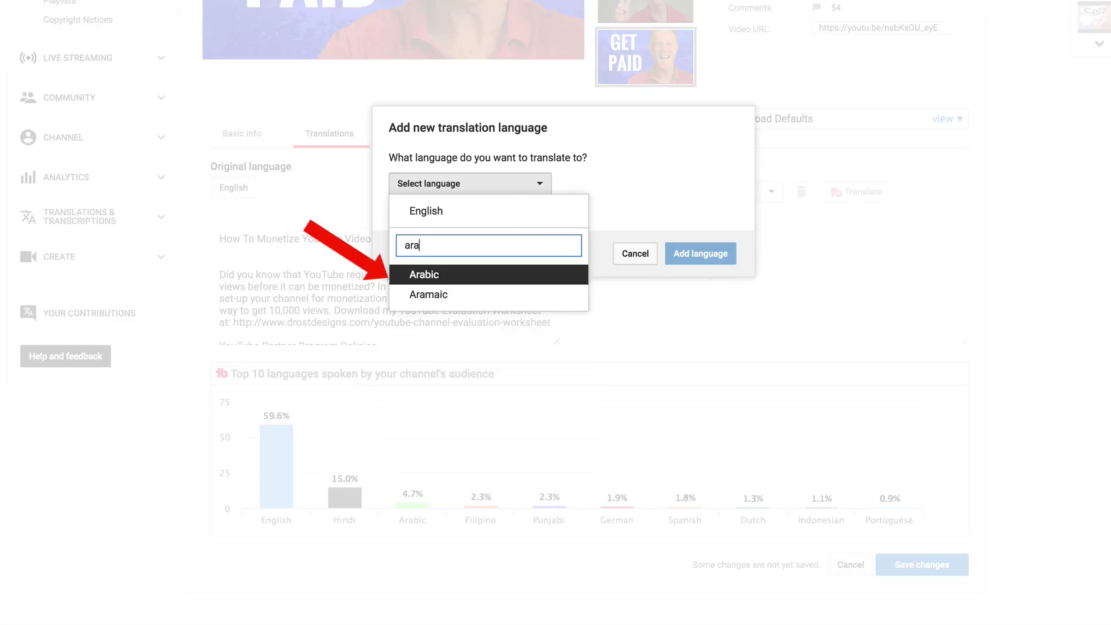
text(bi)
key(Return)
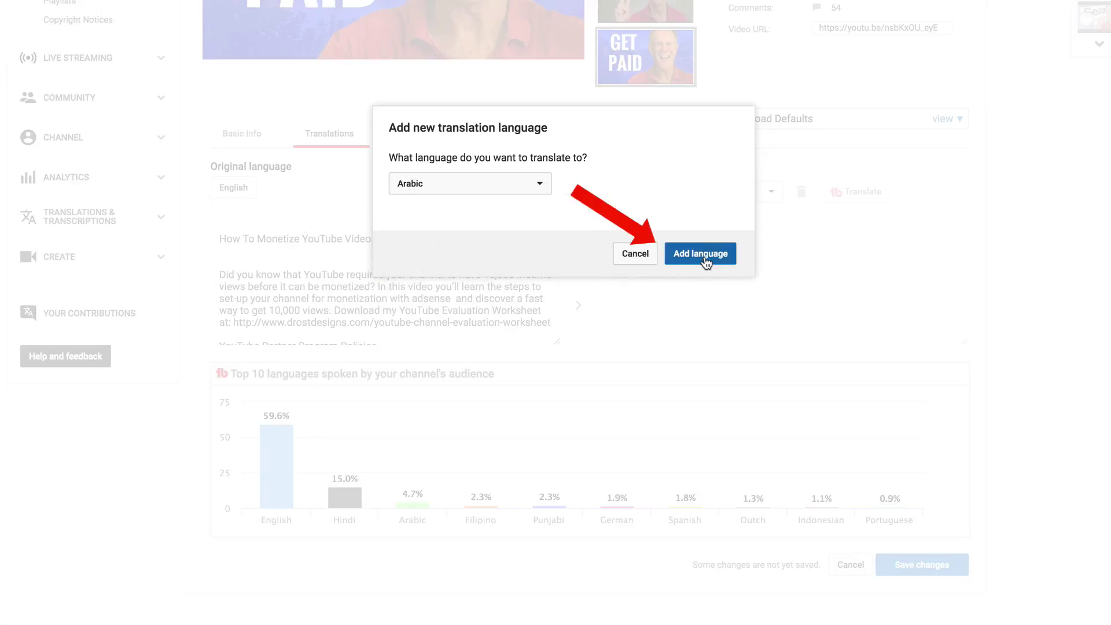
click(706, 255)
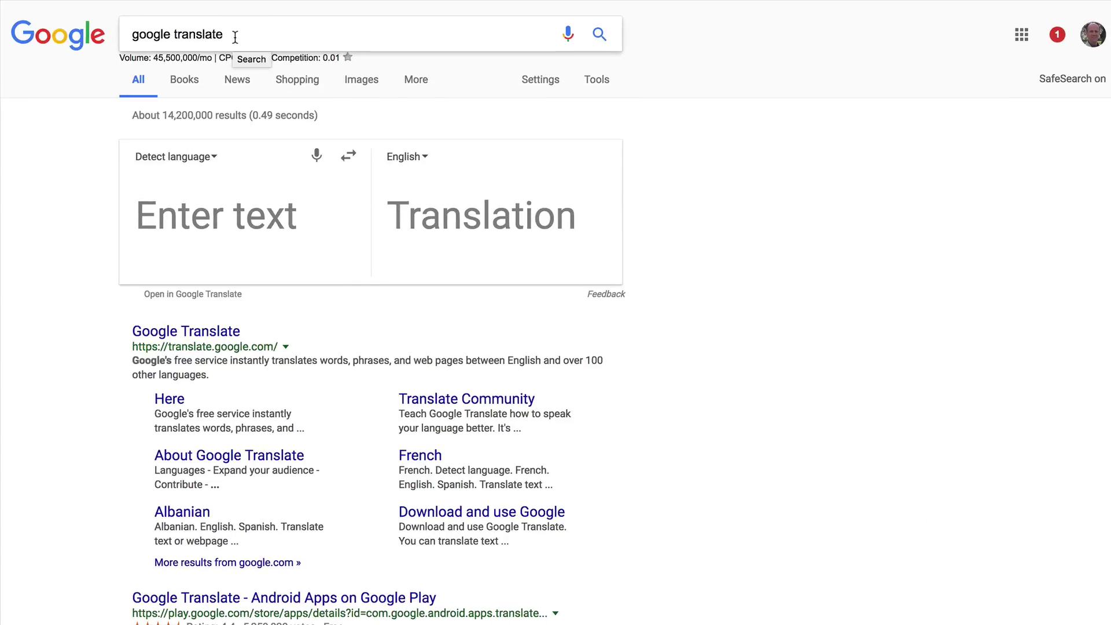
Translate the pasted video title into Arabic in Google's translator and copy the result
text(How To Monetize YouTube Videos With Adsense)
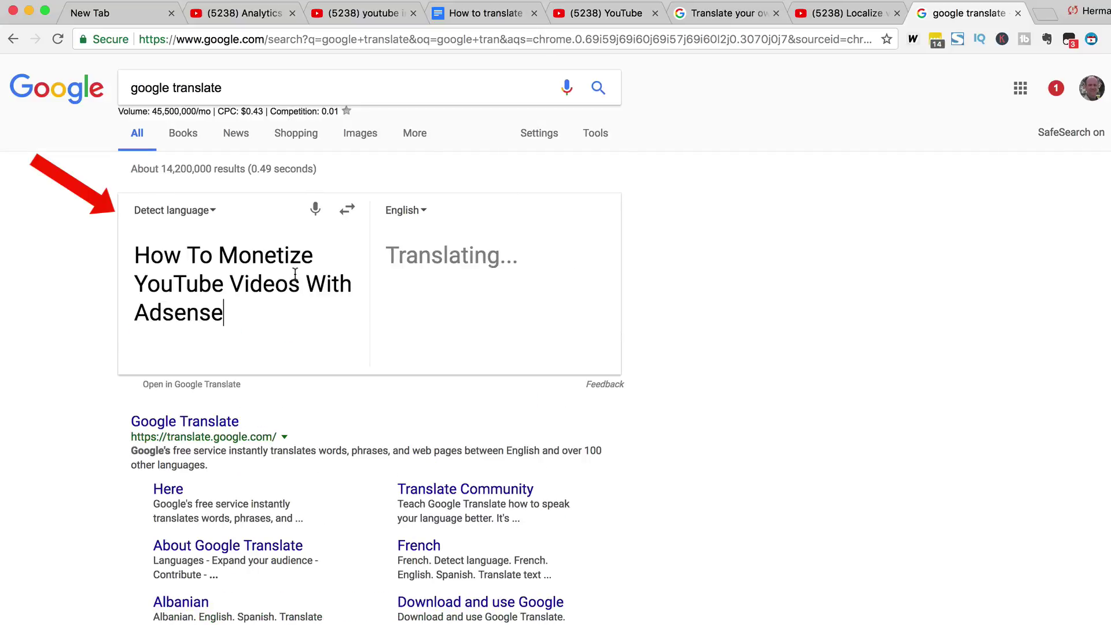
click(422, 210)
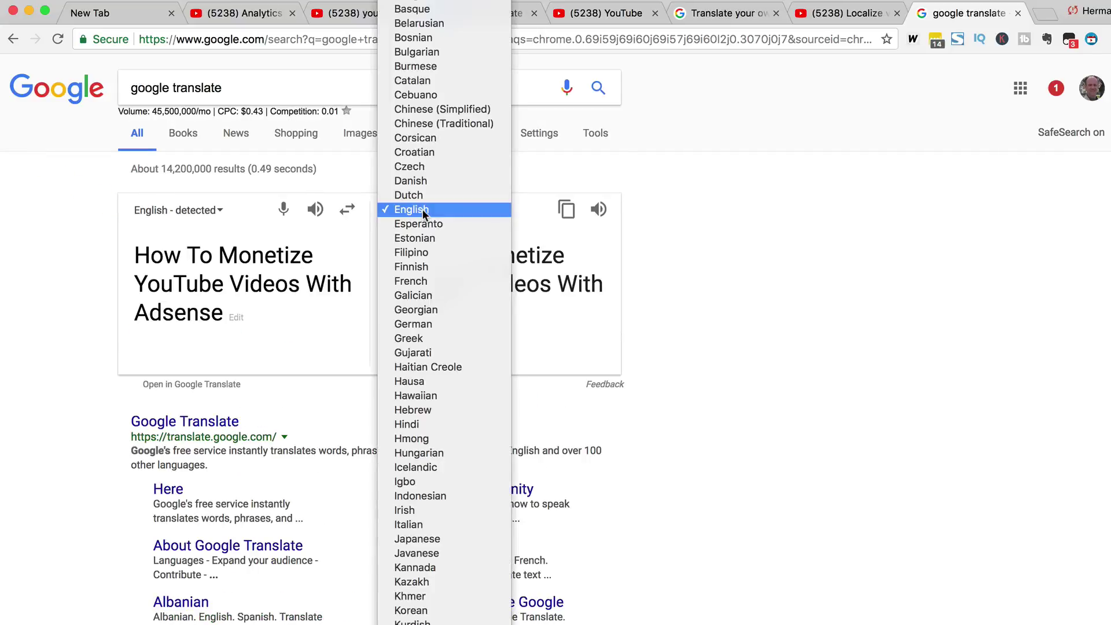
scroll(424, 64, up, 3)
click(416, 52)
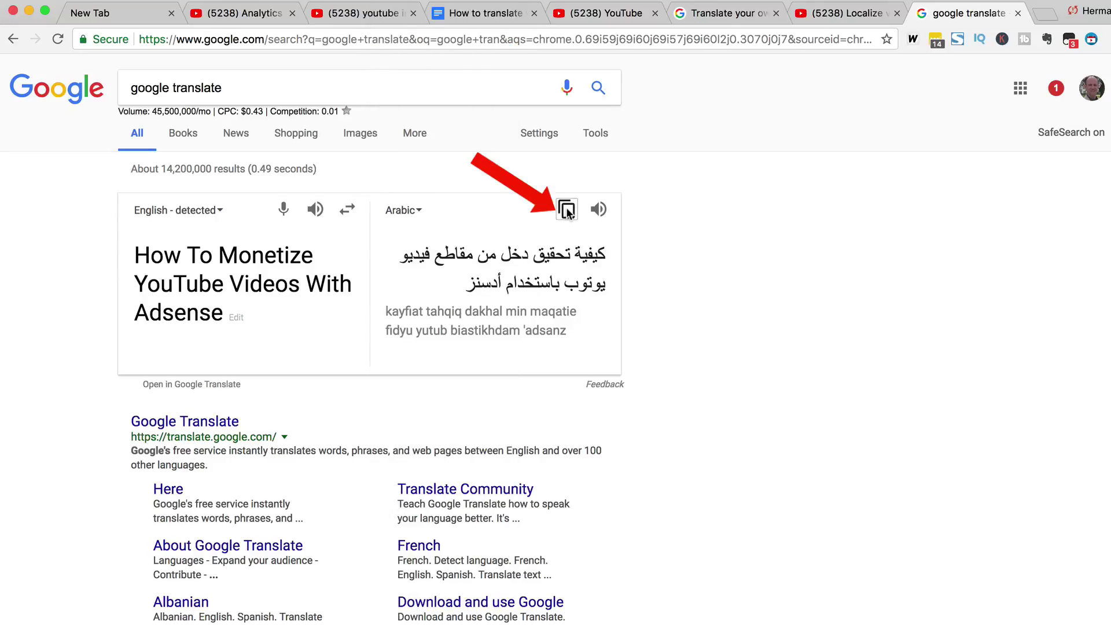
click(566, 210)
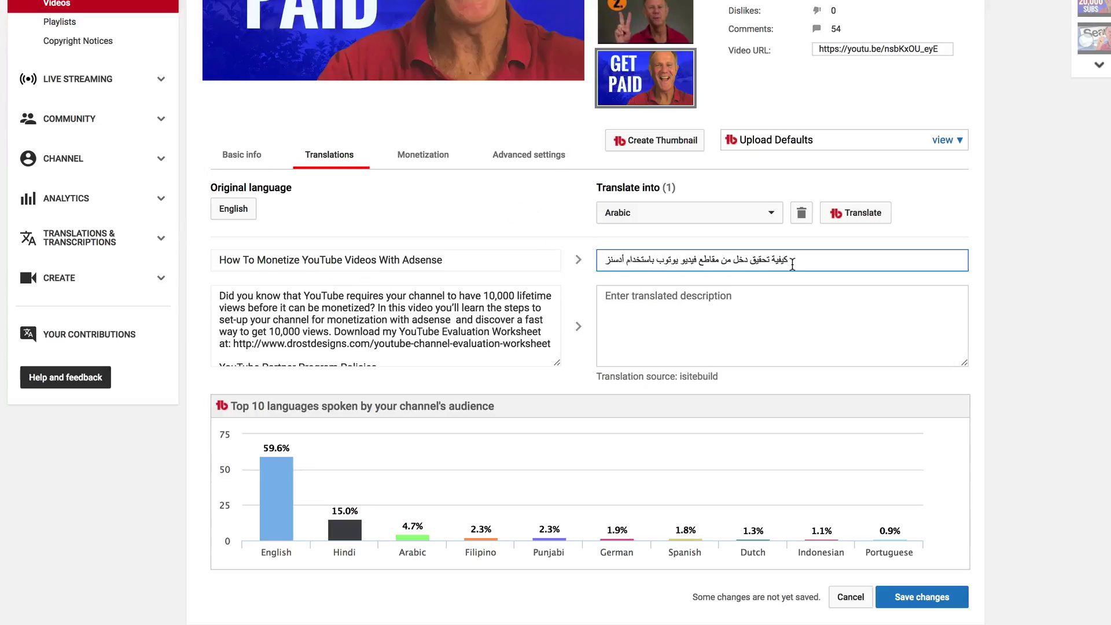
Translate the original description into Arabic and paste it into the translated description field
key(Tab)
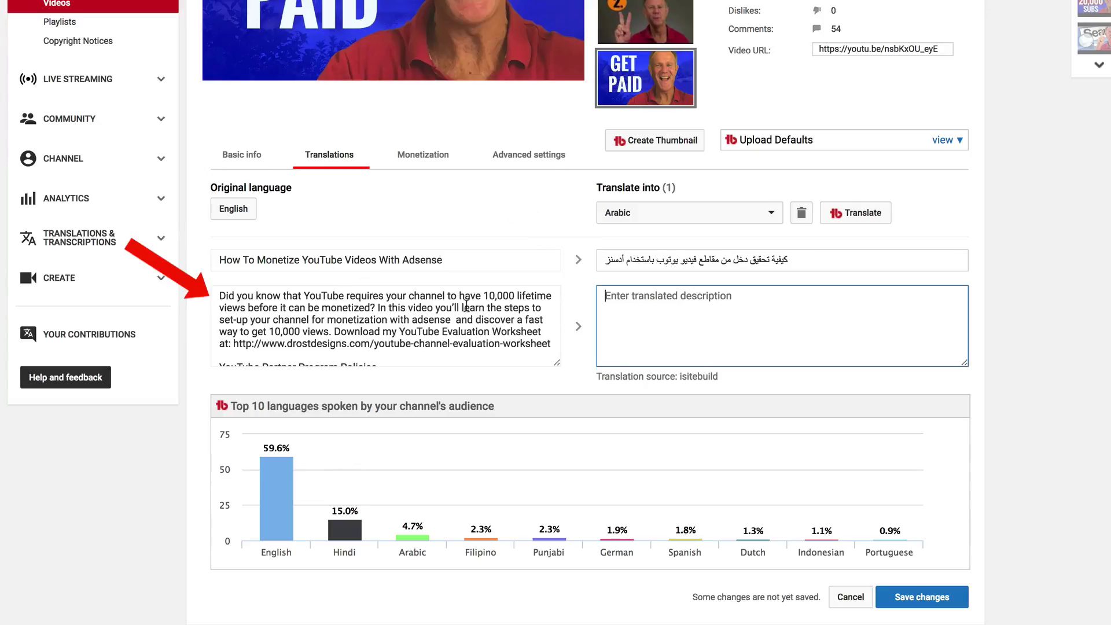
drag(220, 297, 331, 330)
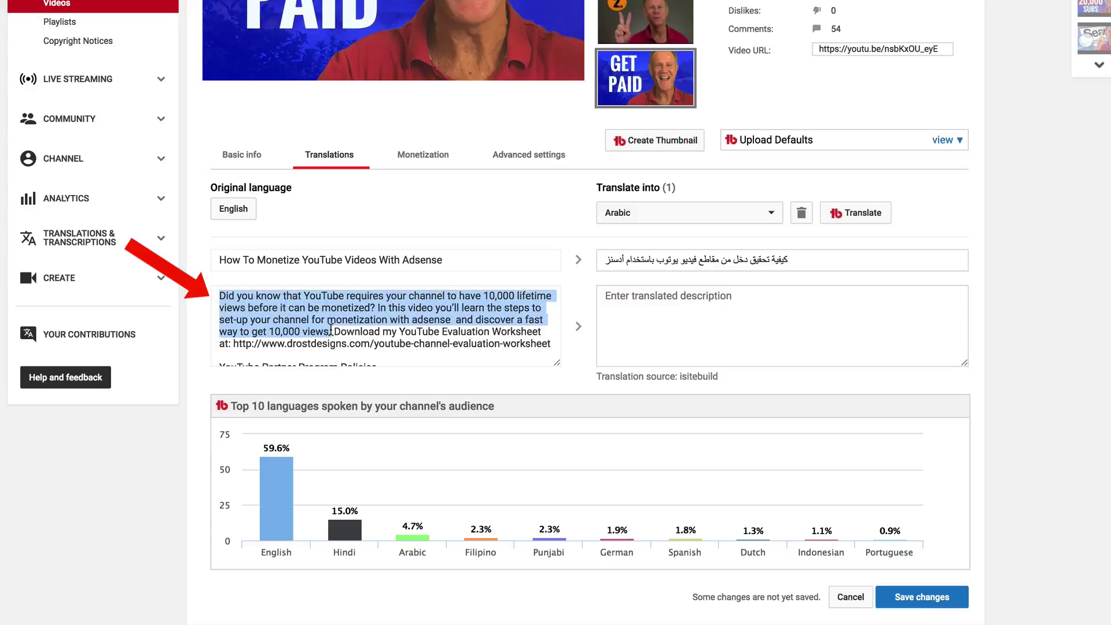
scroll(331, 330, up, 6)
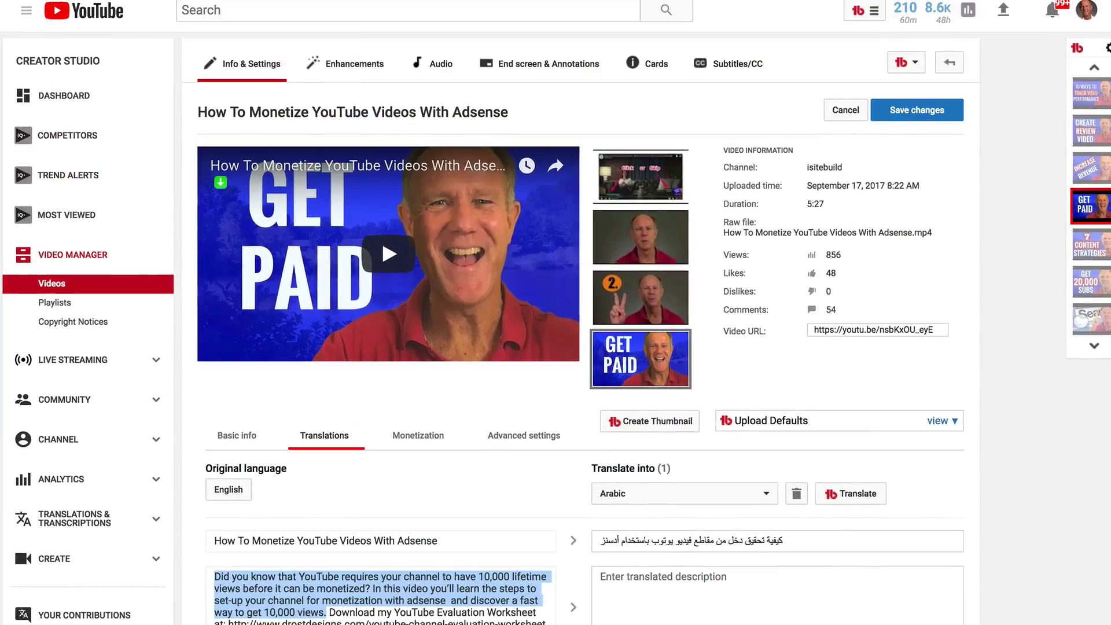
key(ctrl+Tab)
key(ctrl+a)
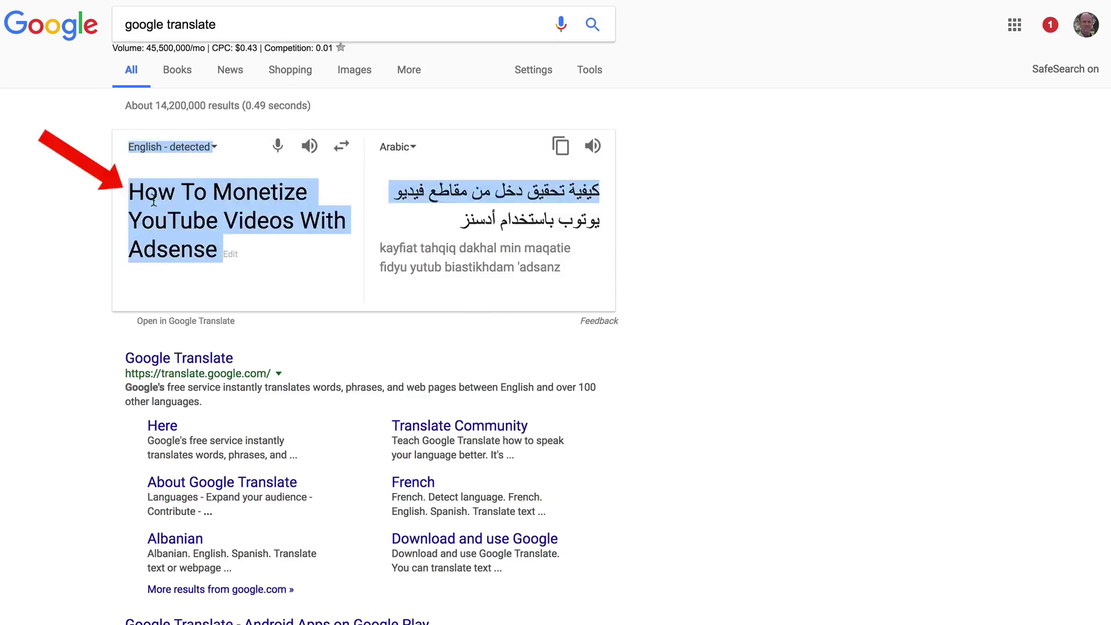
key(ctrl+v)
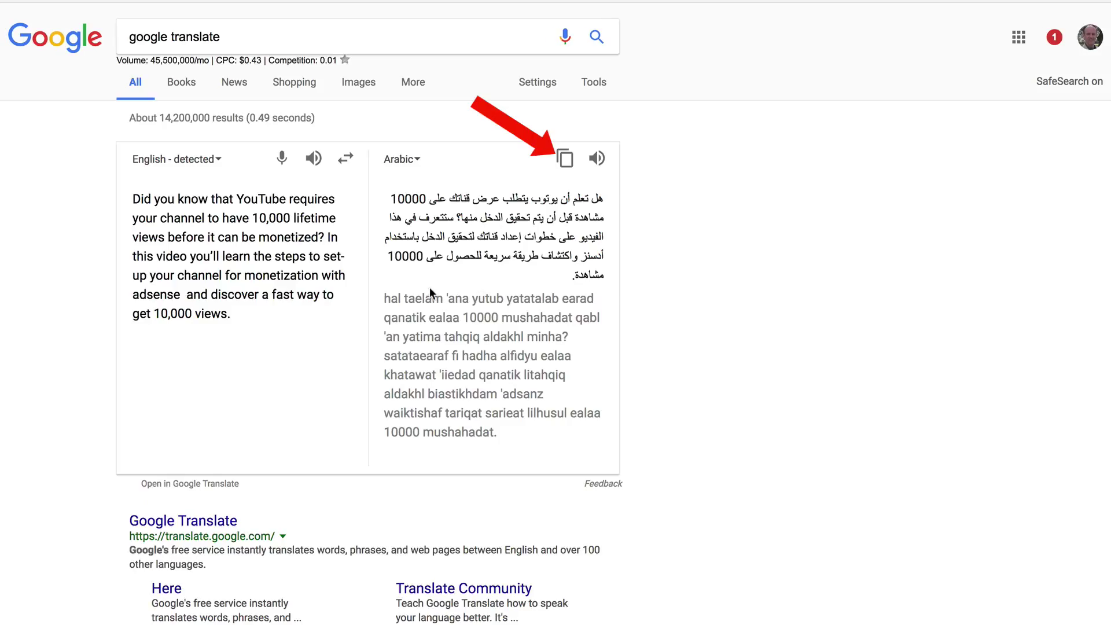
click(565, 161)
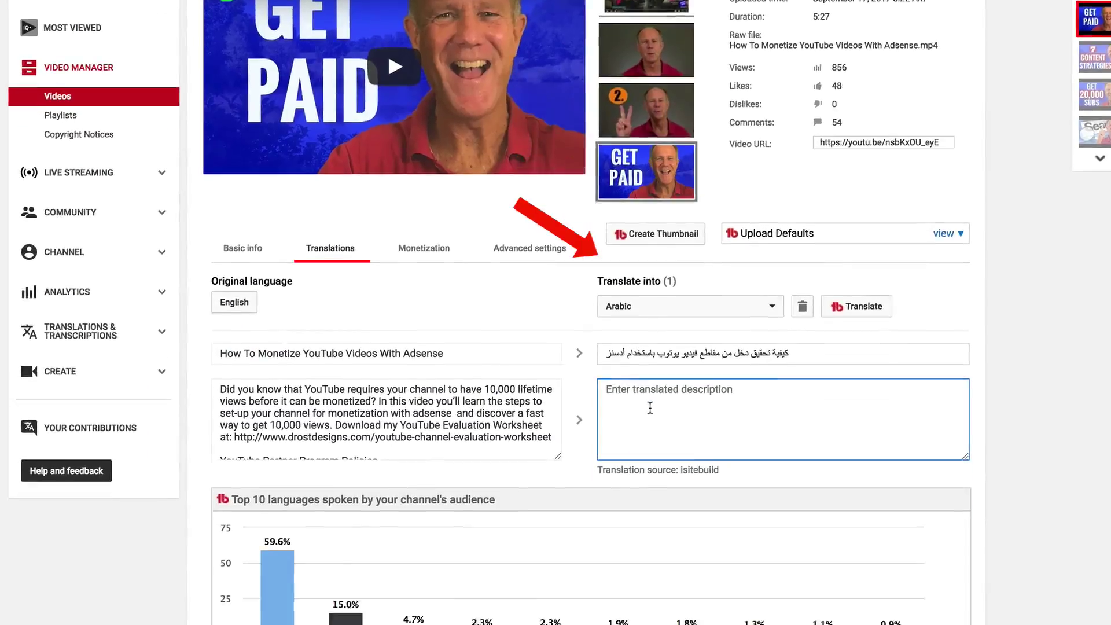
scroll(652, 276, down, 3)
click(652, 277)
key(ctrl+v)
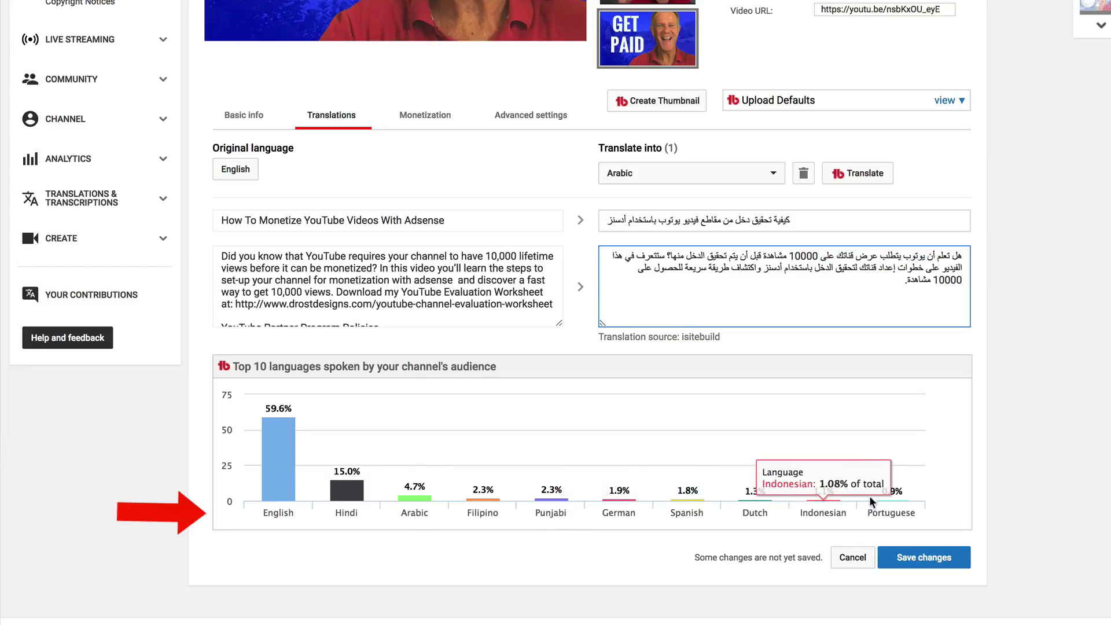
Save the video's Arabic title and description translations, then select the Arabic title text
click(774, 174)
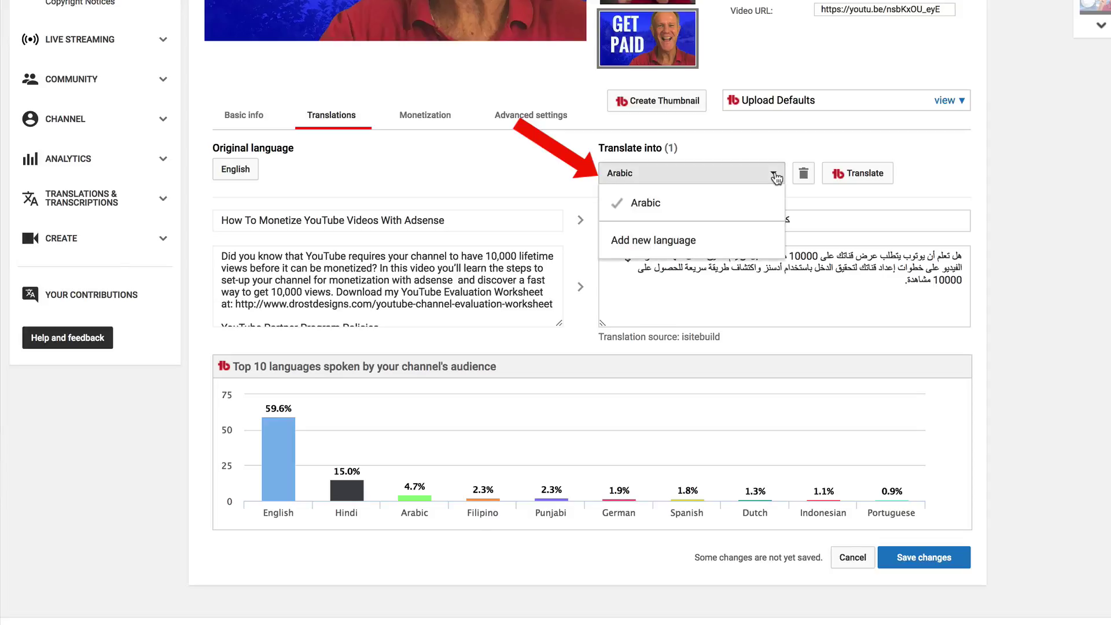
click(776, 176)
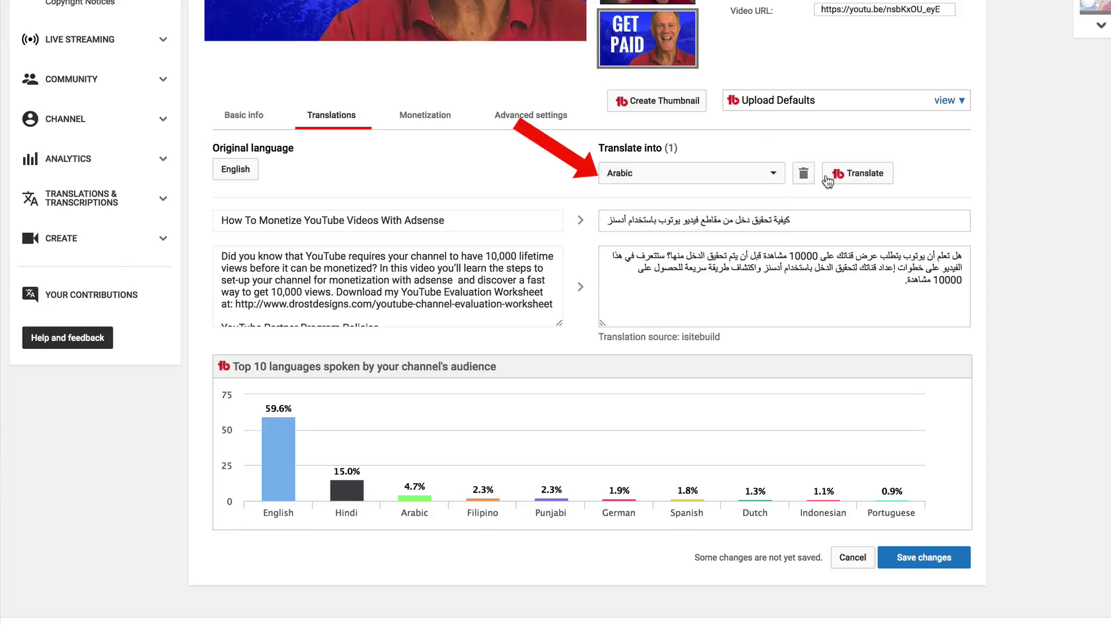
click(868, 176)
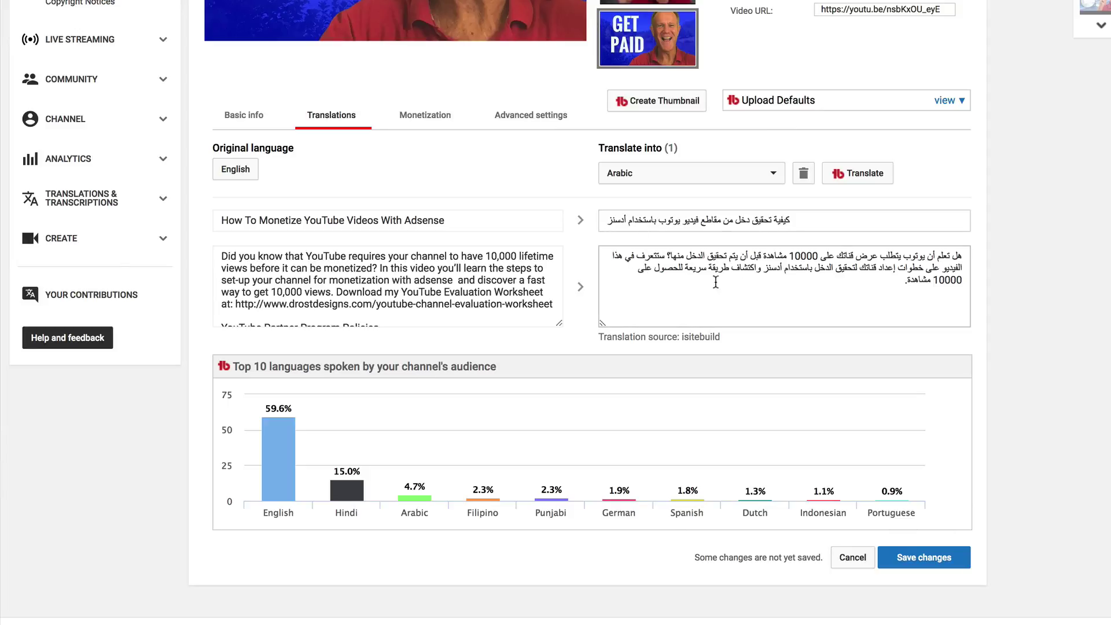
click(930, 565)
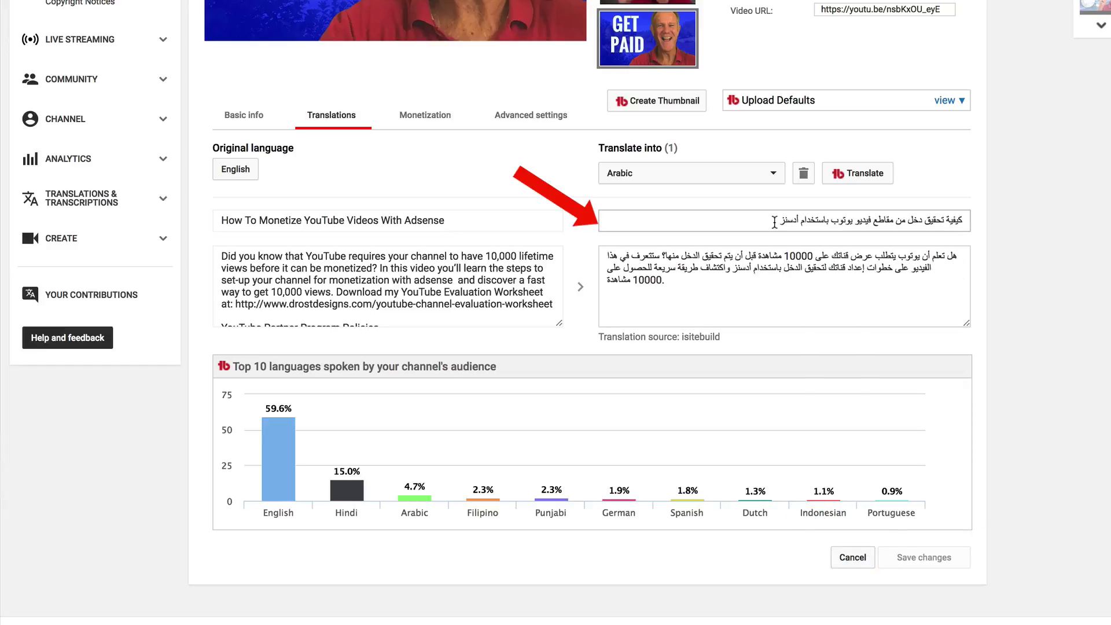
drag(769, 219, 964, 221)
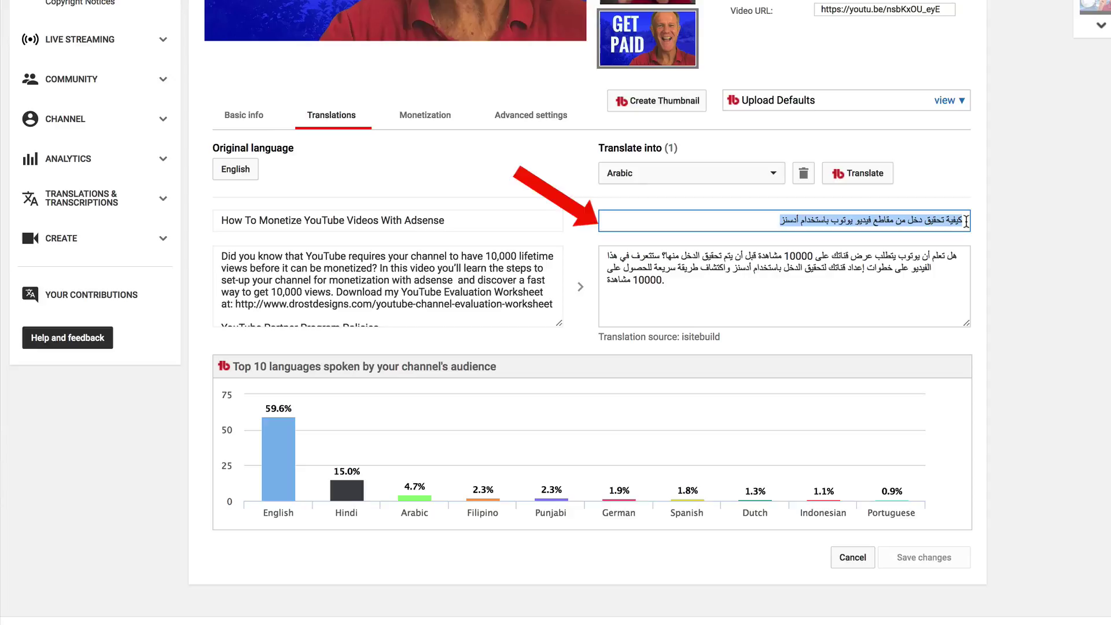
In Basic info, add the copied Arabic text as a tag after isitebuild and save
click(242, 117)
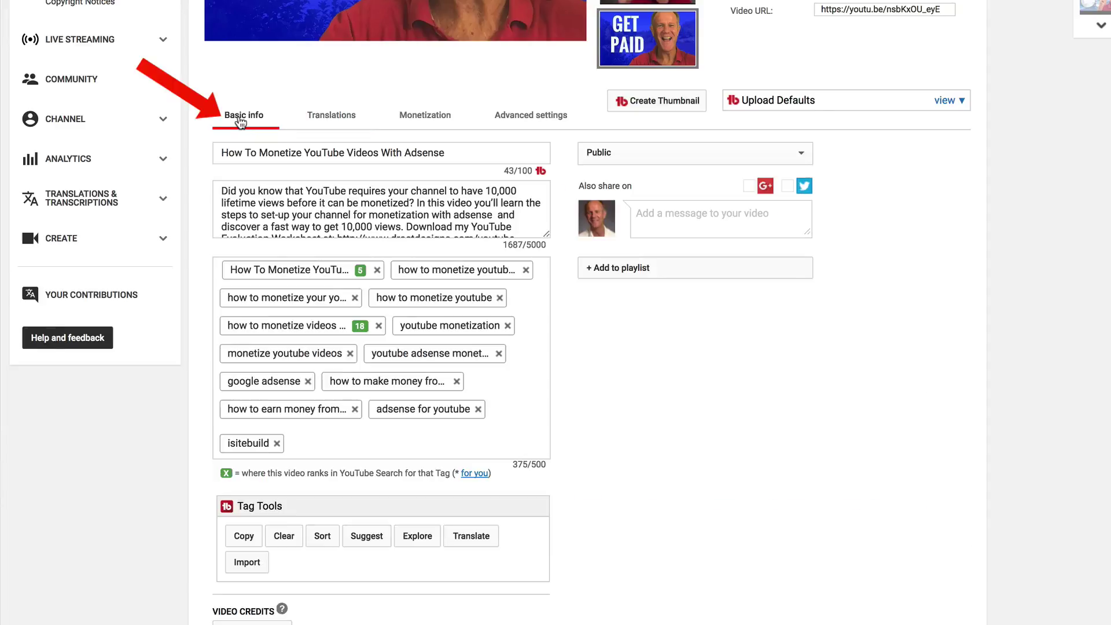
click(316, 443)
key(ctrl+v)
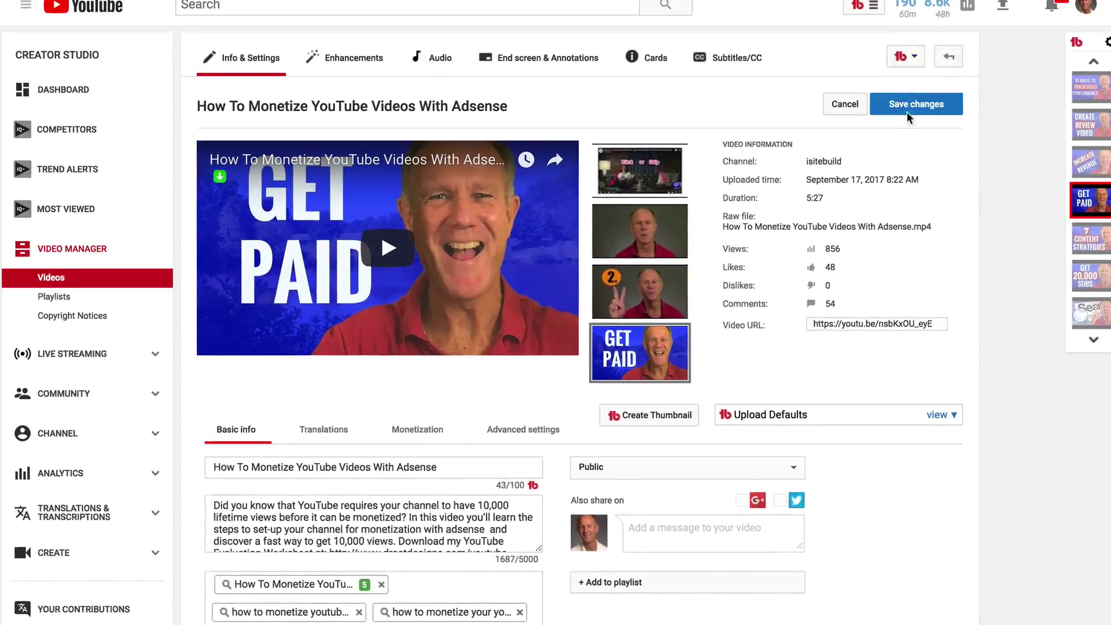
click(920, 104)
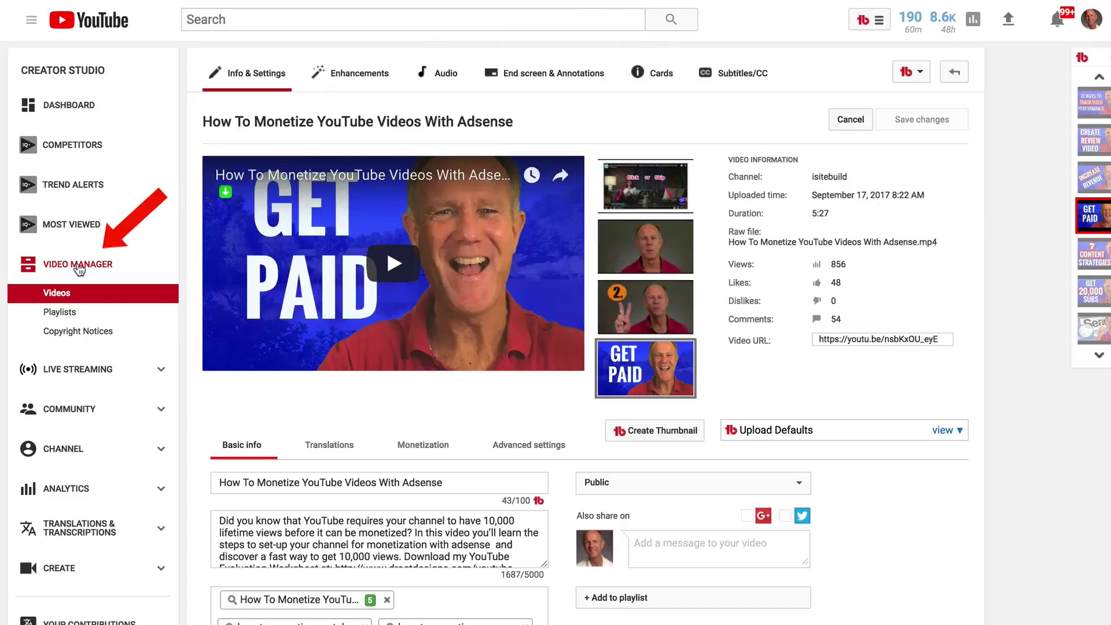
Open the How To Make Money On YouTube playlist from Video Manager's Playlists list
click(79, 265)
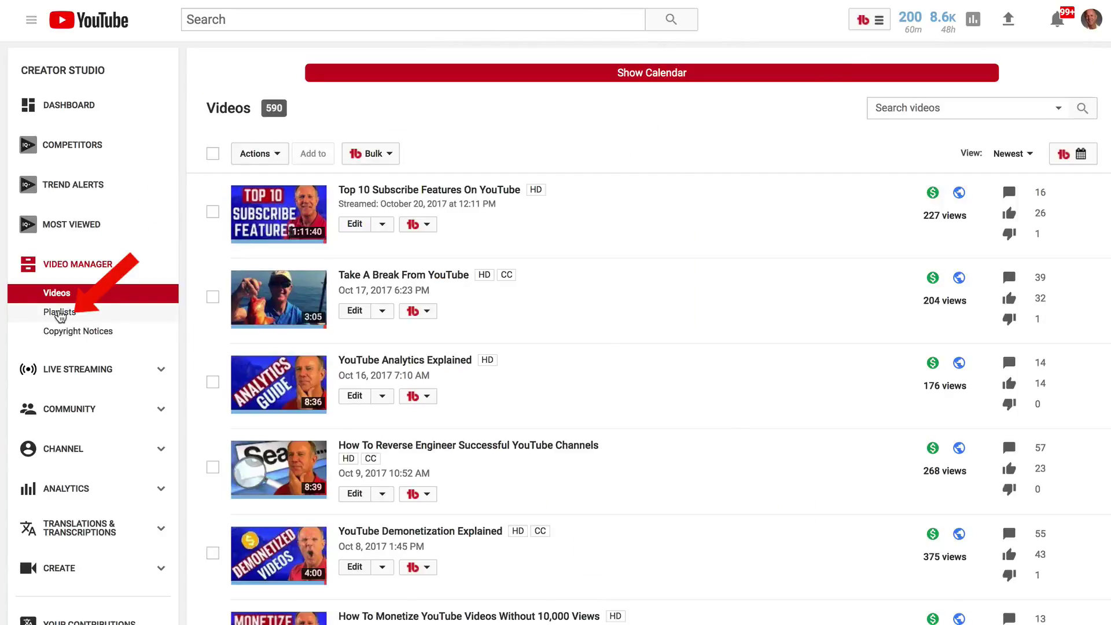
click(60, 313)
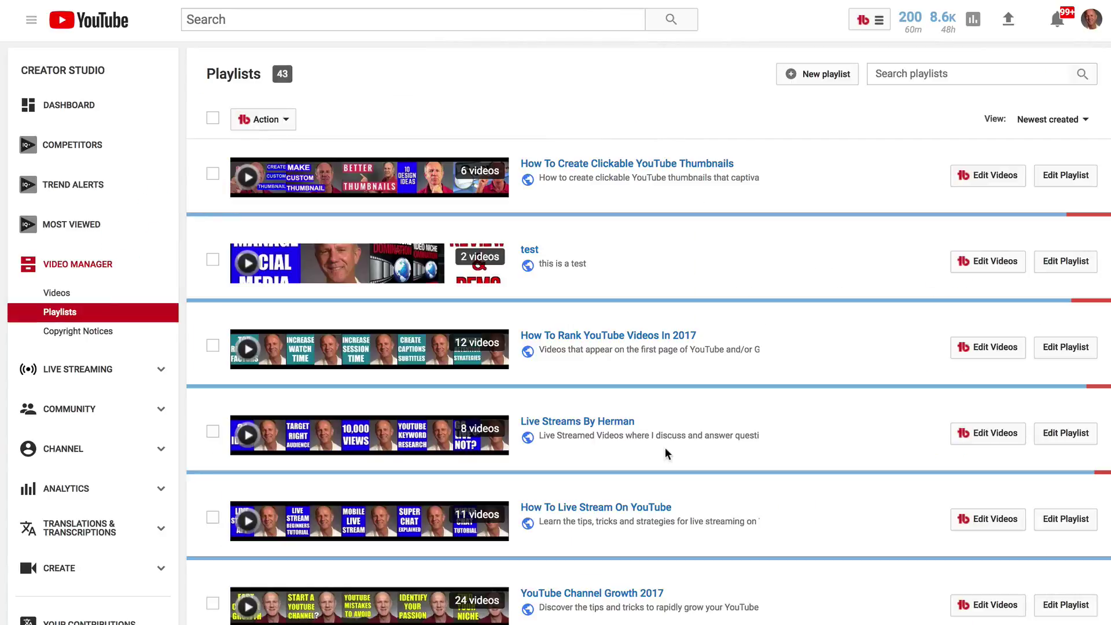
scroll(664, 446, down, 15)
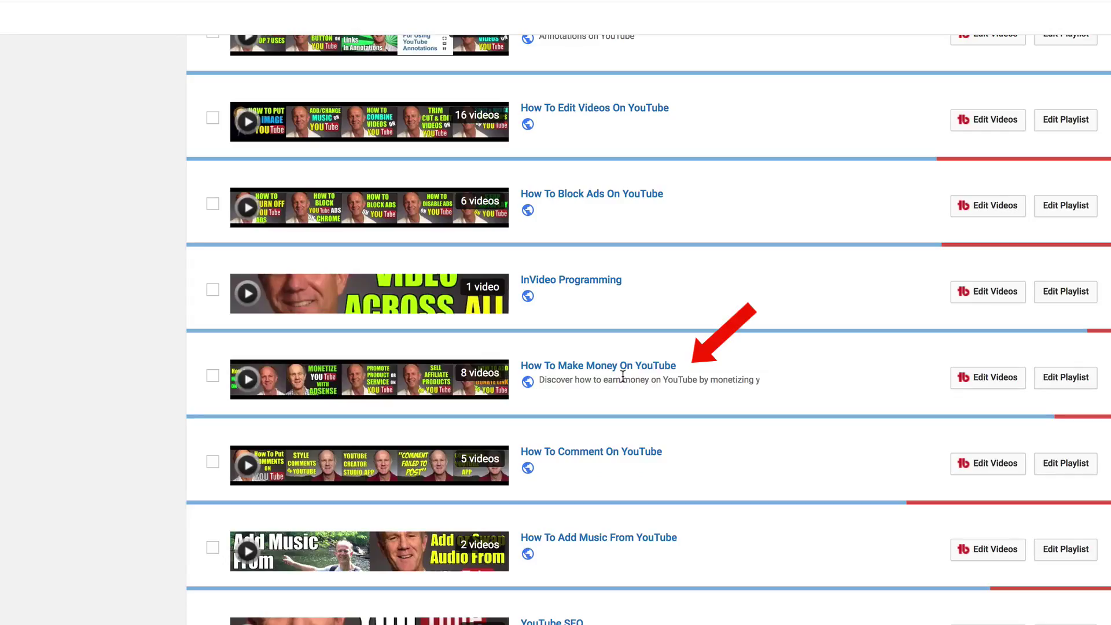
click(640, 374)
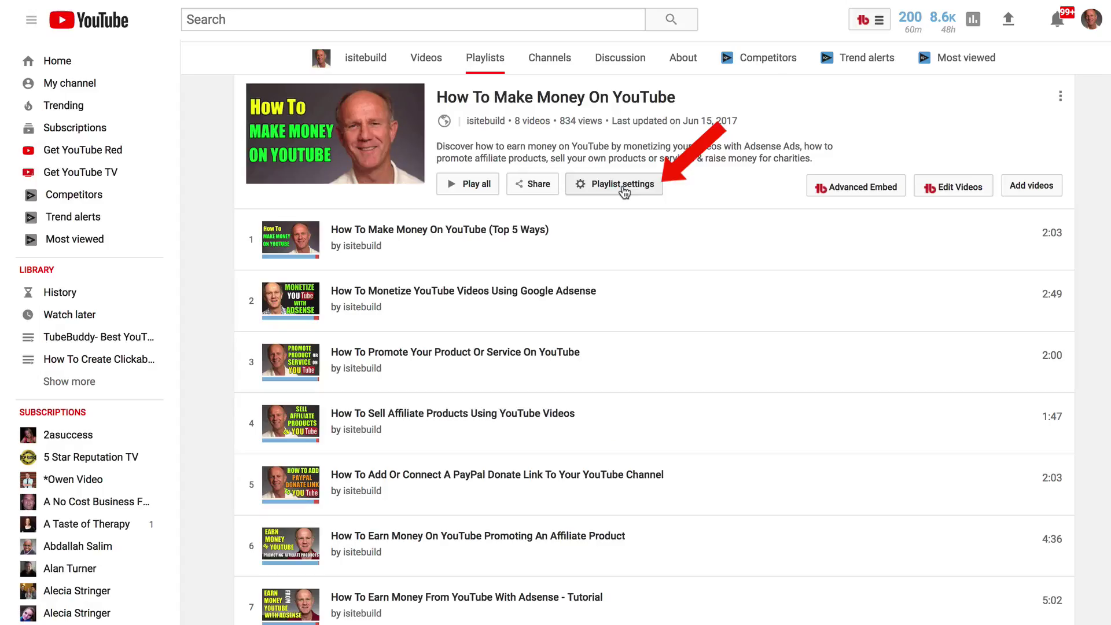
Set English as the original language for the playlist's info translation
click(1064, 92)
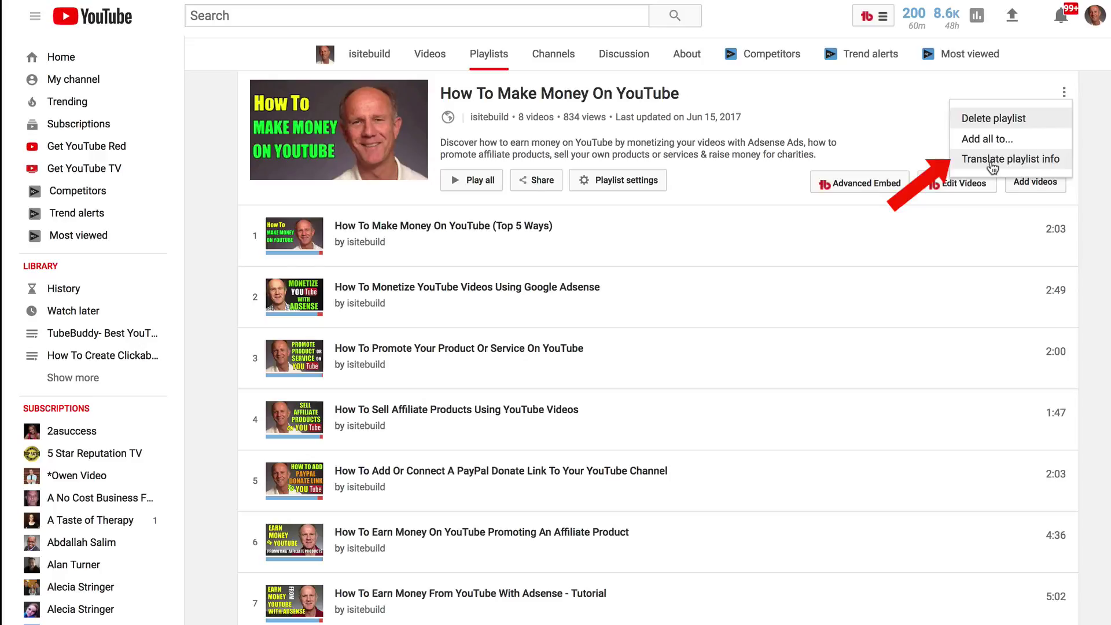
click(992, 166)
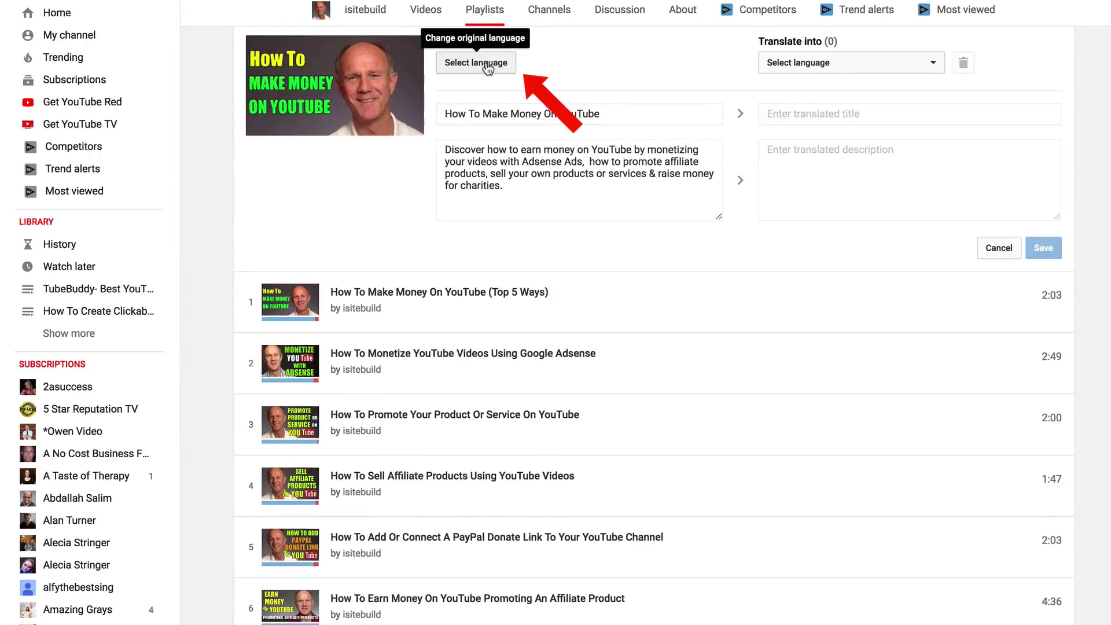
click(487, 63)
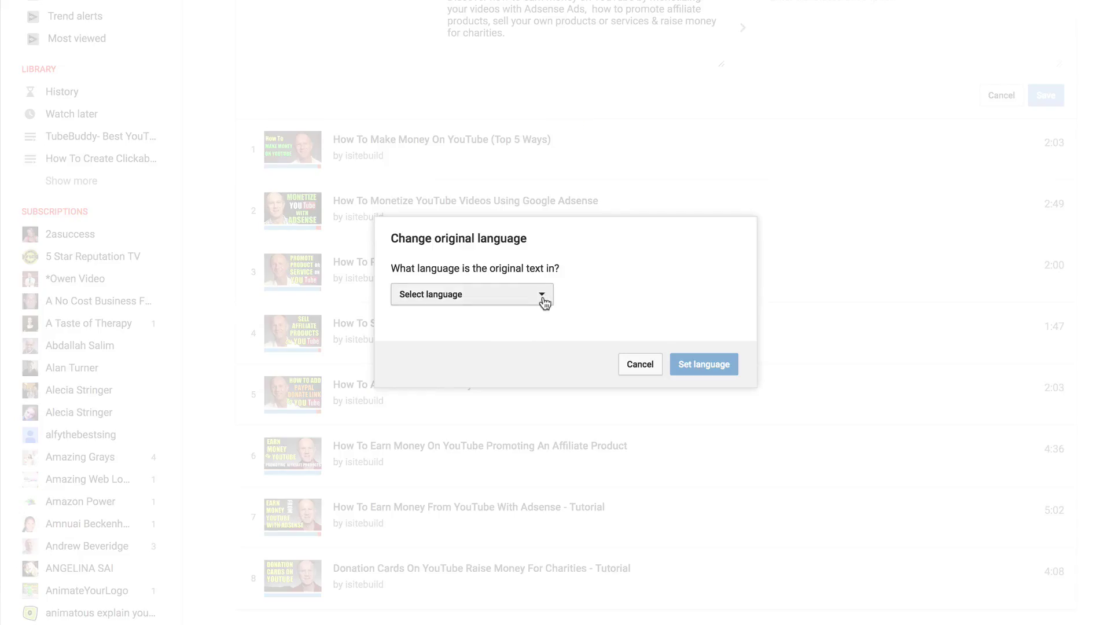
click(541, 450)
click(449, 479)
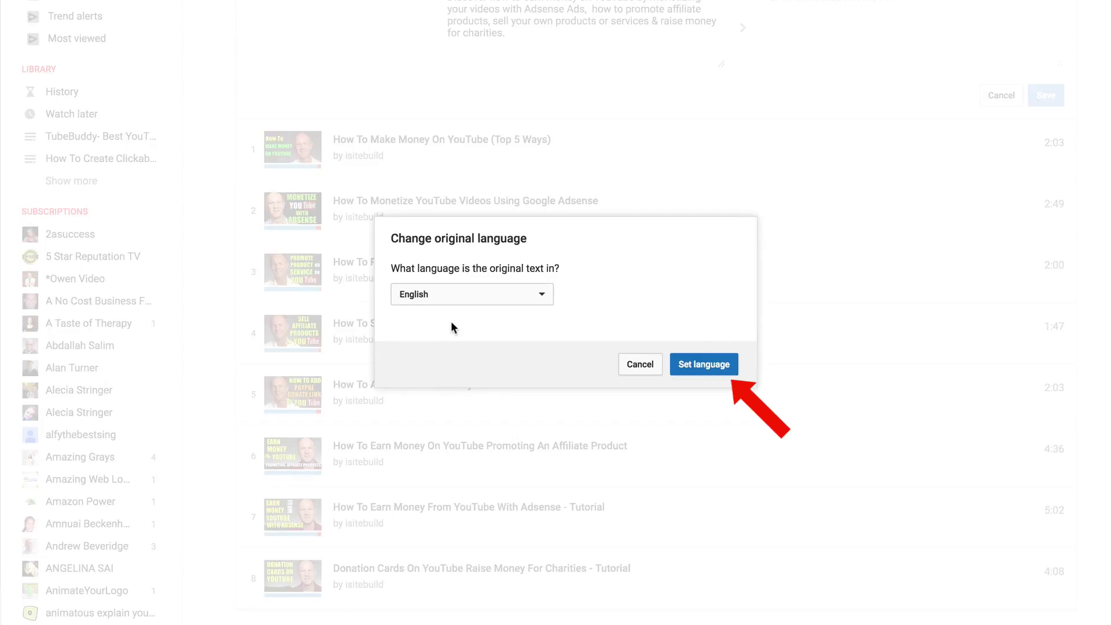
click(703, 364)
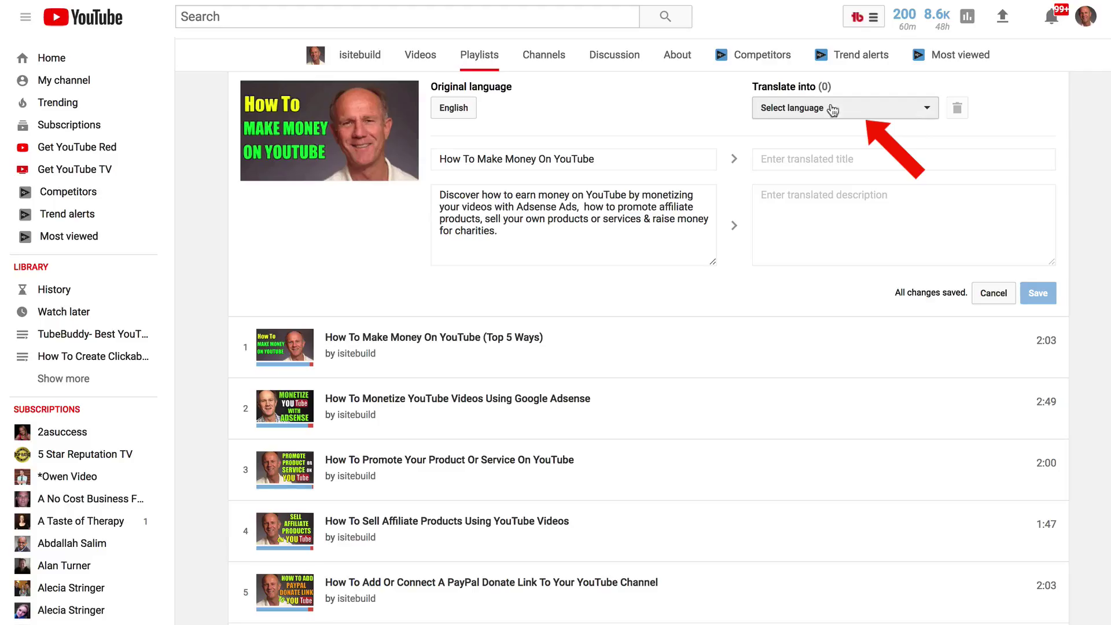
Add Arabic as the playlist's translation language and focus its Arabic title field
click(928, 110)
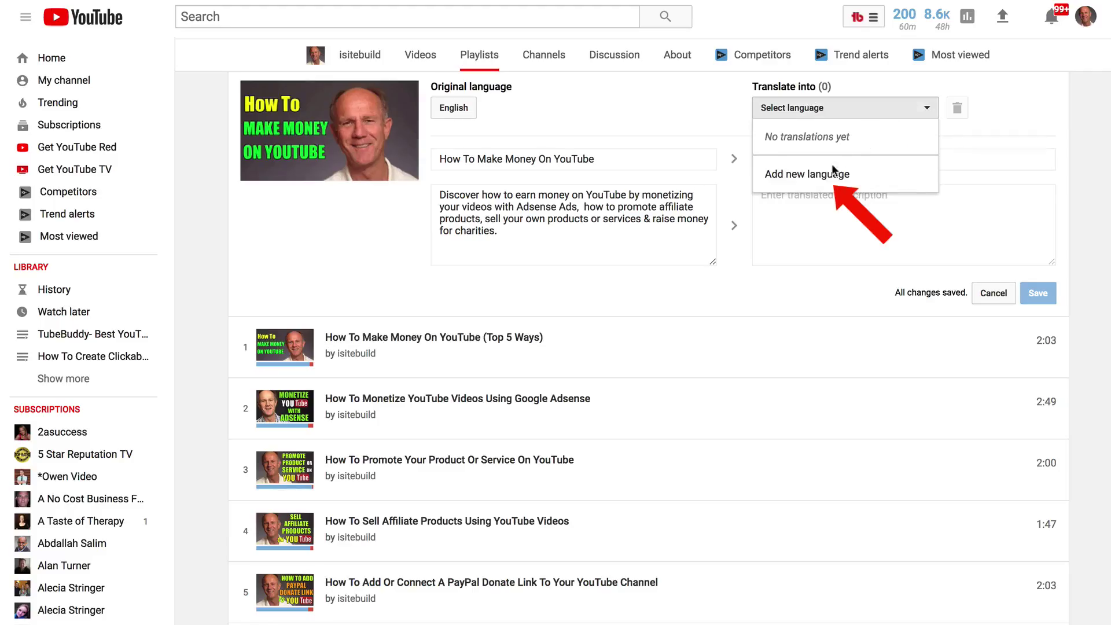
click(805, 171)
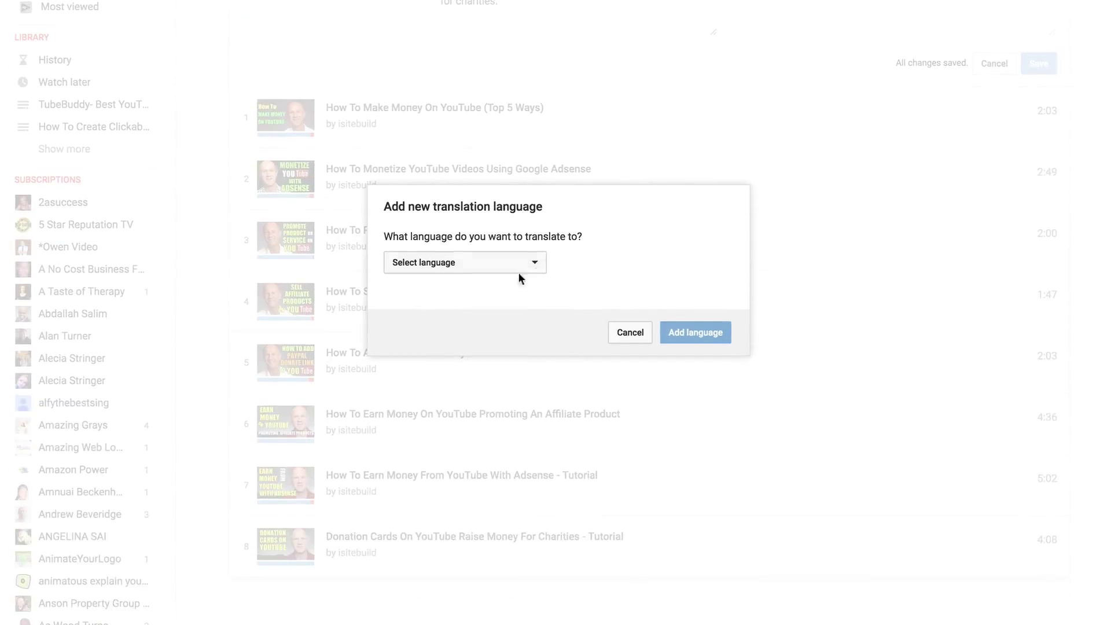
click(534, 370)
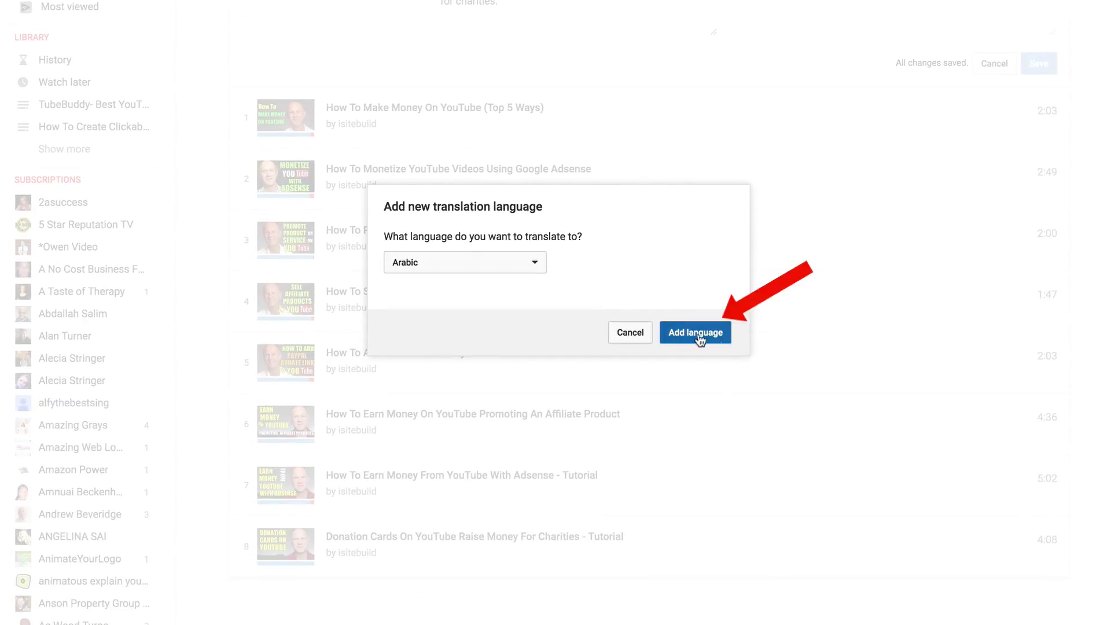
click(698, 335)
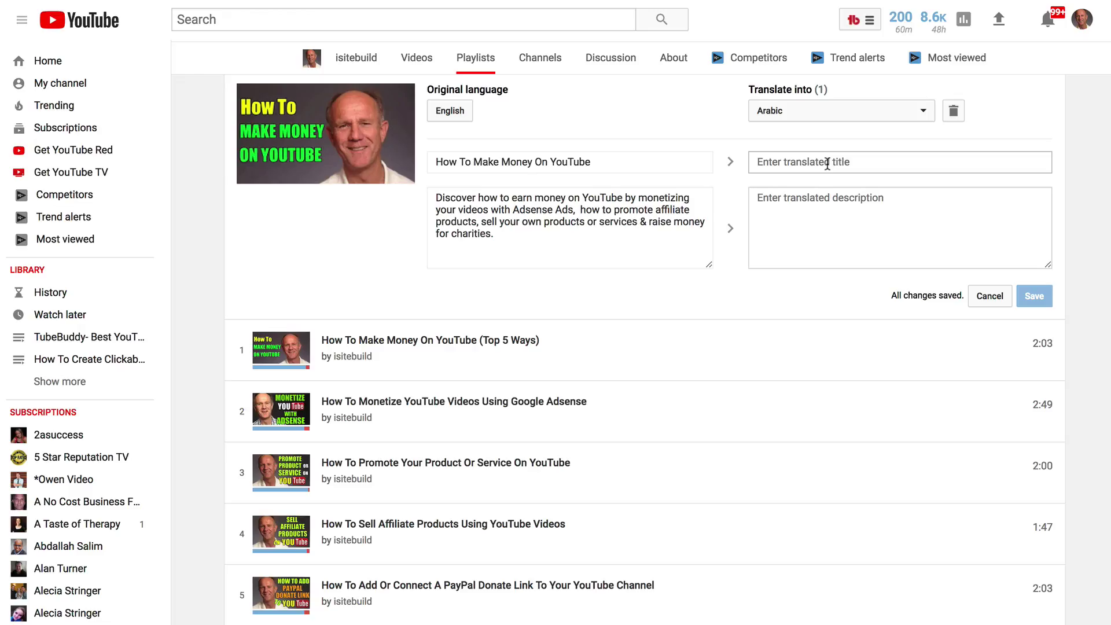
click(827, 162)
Translate the playlist title and description into Arabic via Google Translate and save them
drag(596, 166, 431, 165)
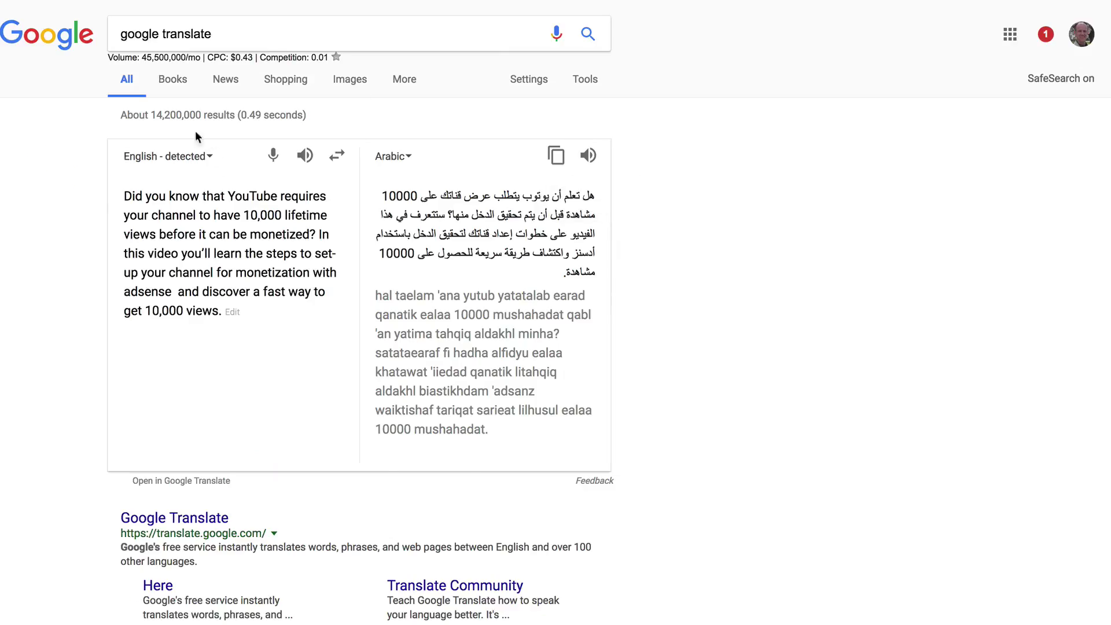
text(How To Make Money On YouTube)
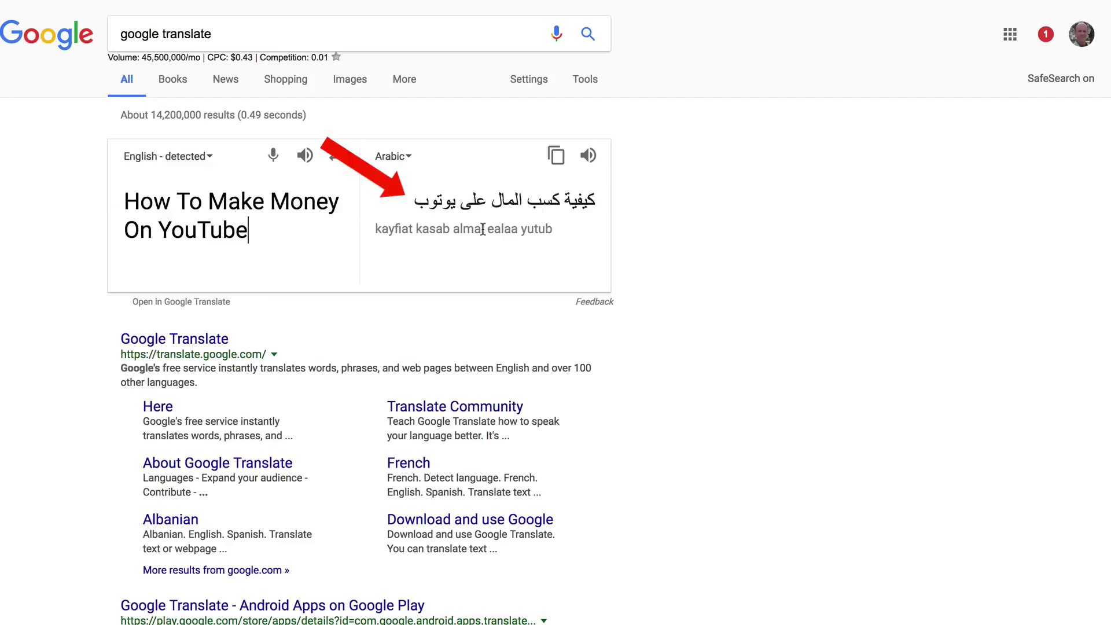
click(556, 157)
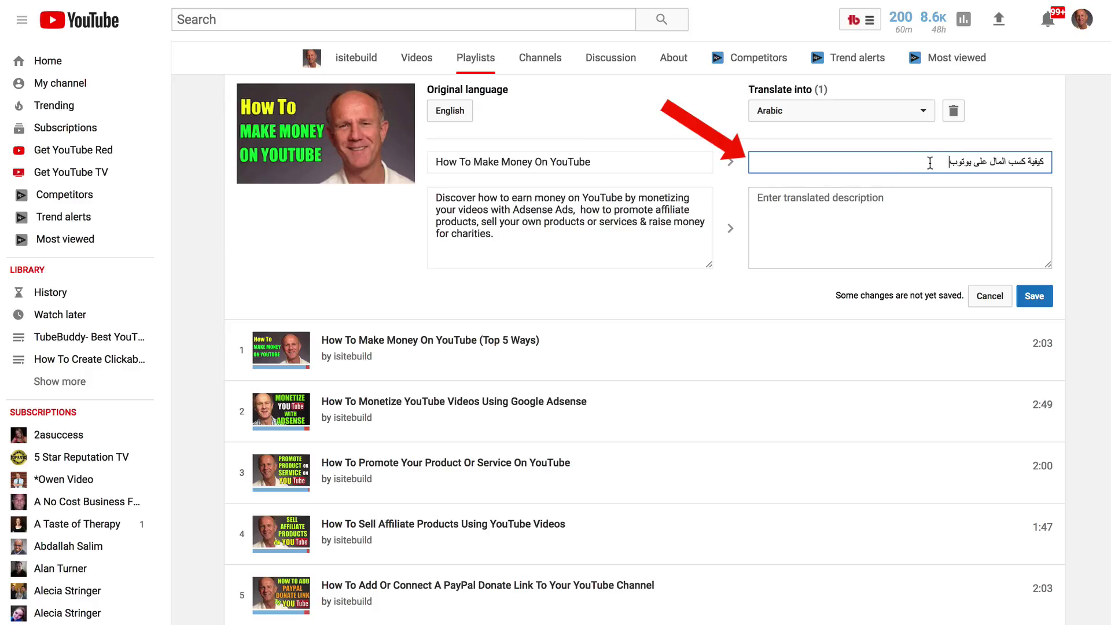
click(453, 203)
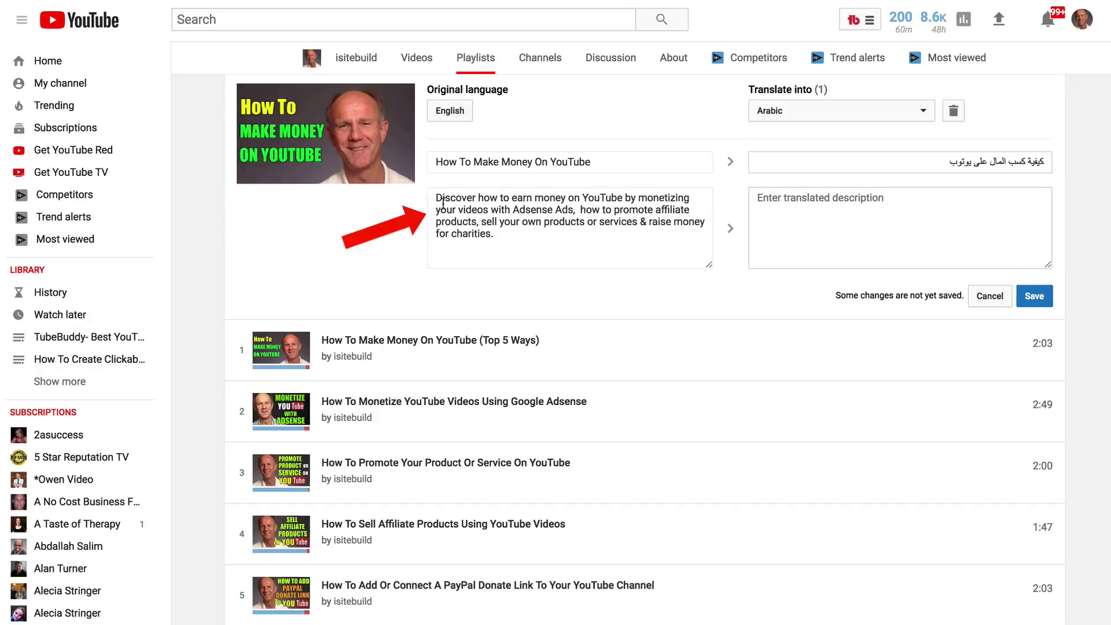
drag(443, 202, 506, 239)
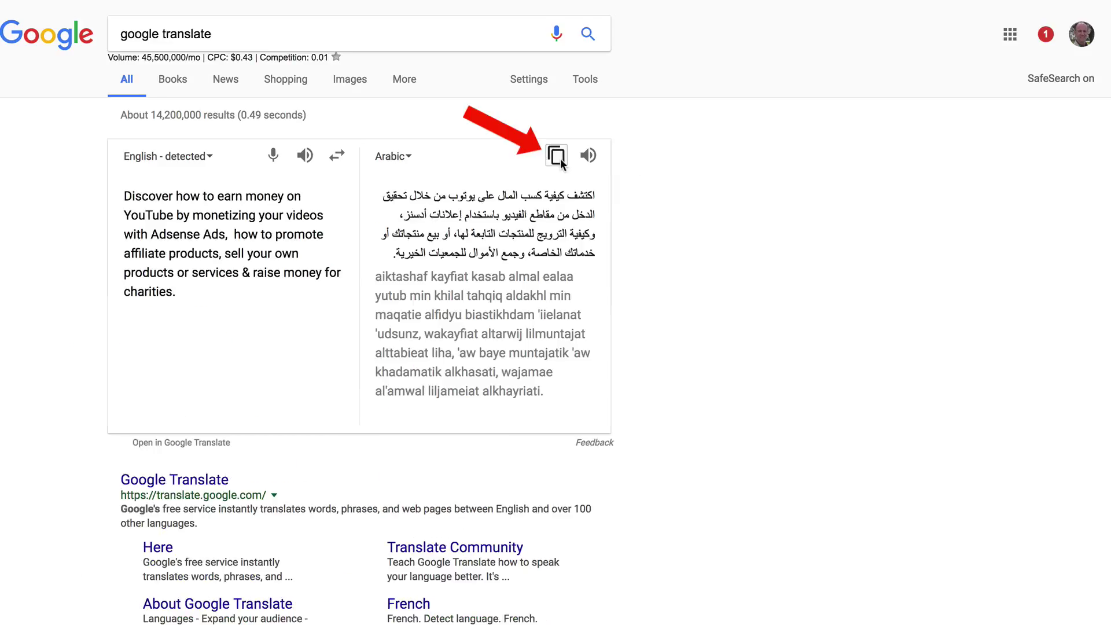
click(556, 158)
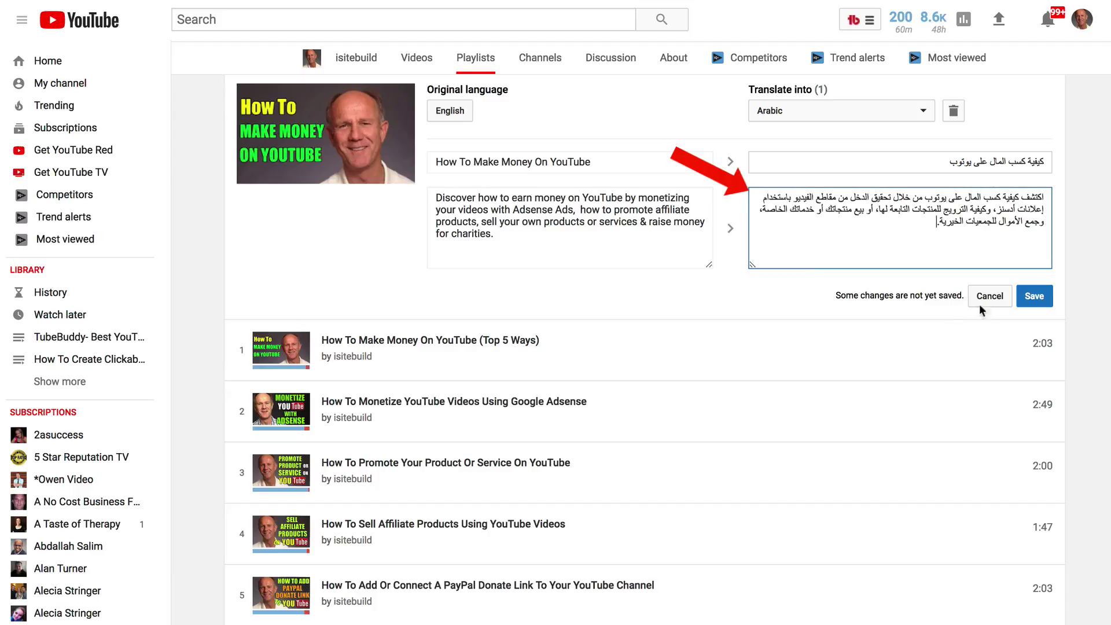
click(1033, 301)
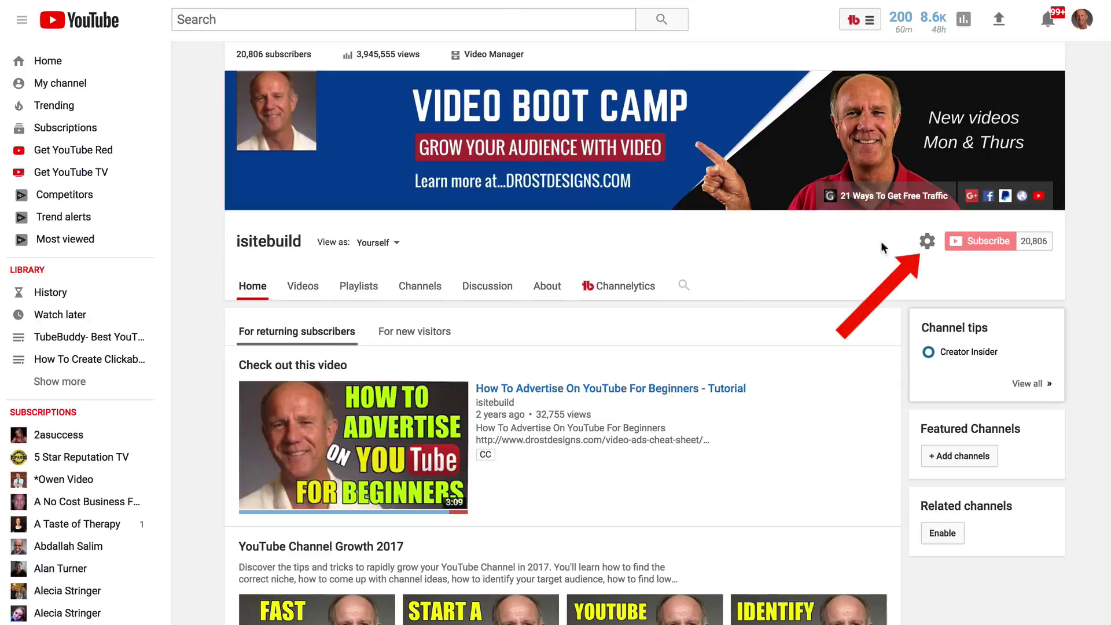
Open the channel info translation page and set English as the original language
click(916, 248)
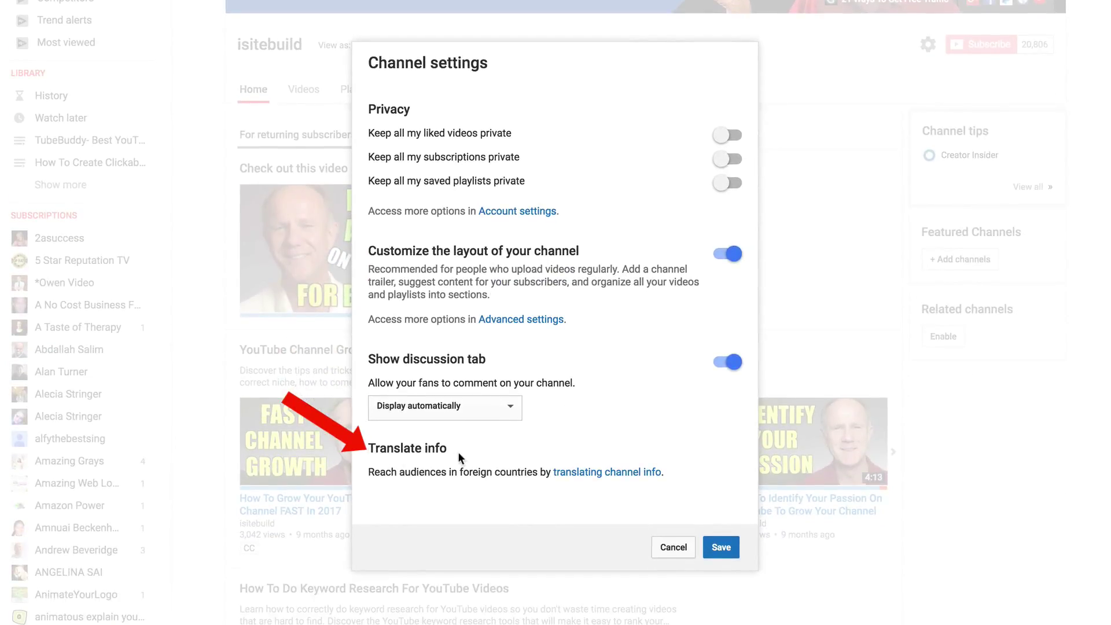
click(588, 473)
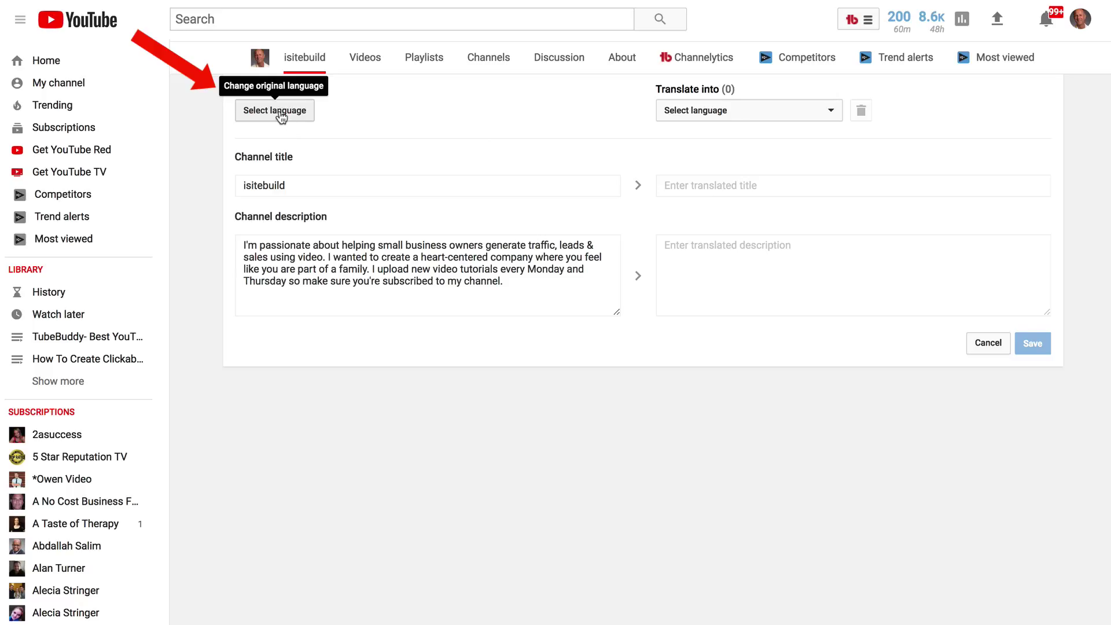
click(281, 113)
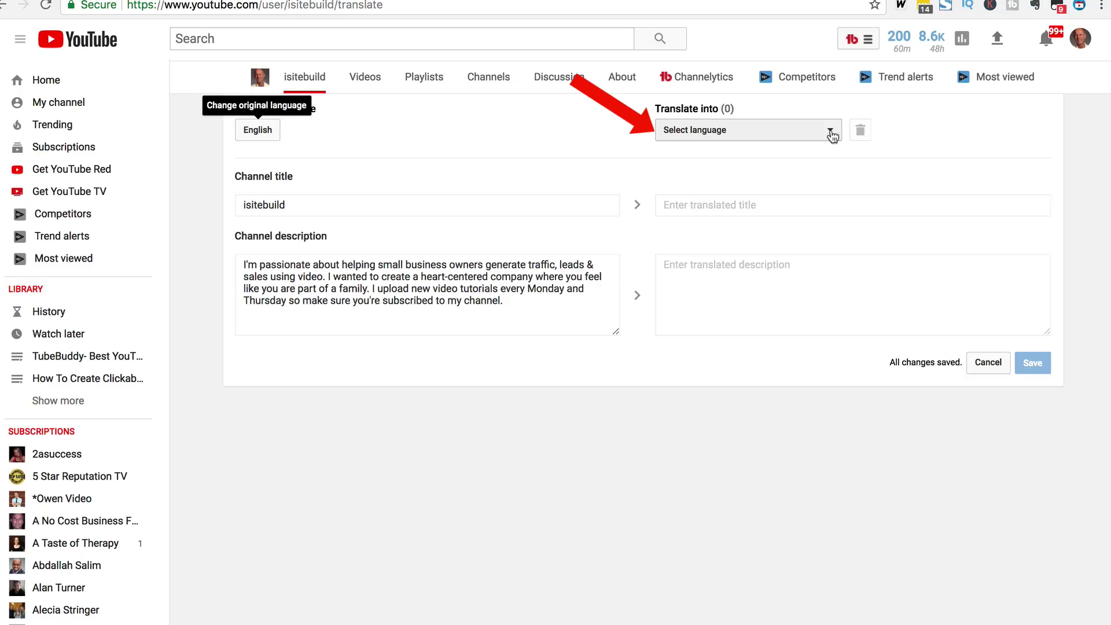
Add Arabic as the channel's translation language
click(824, 119)
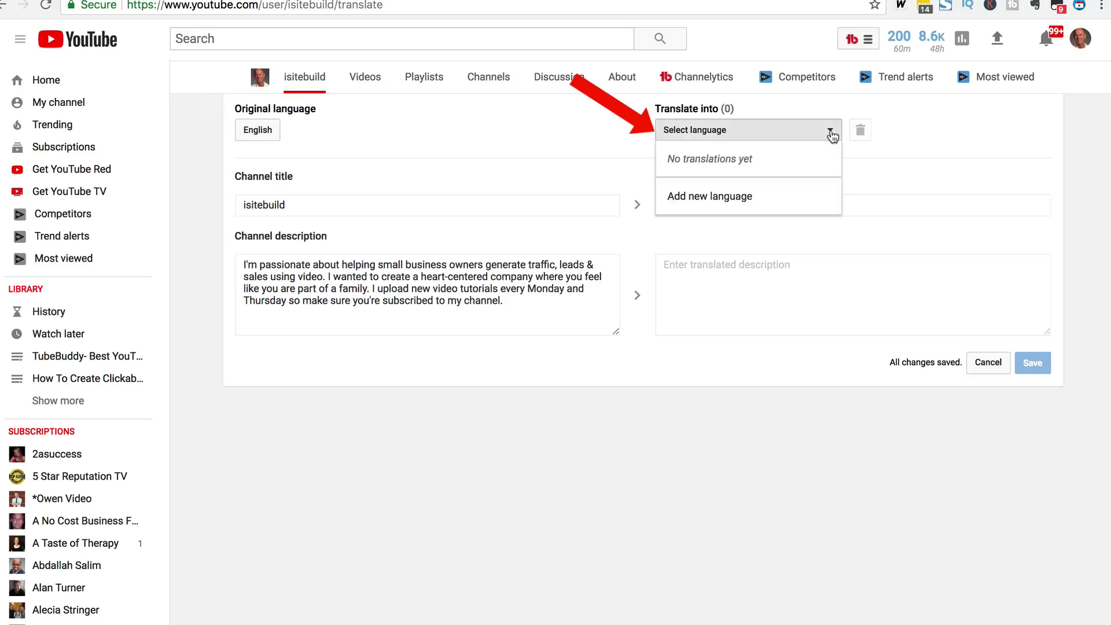
click(715, 196)
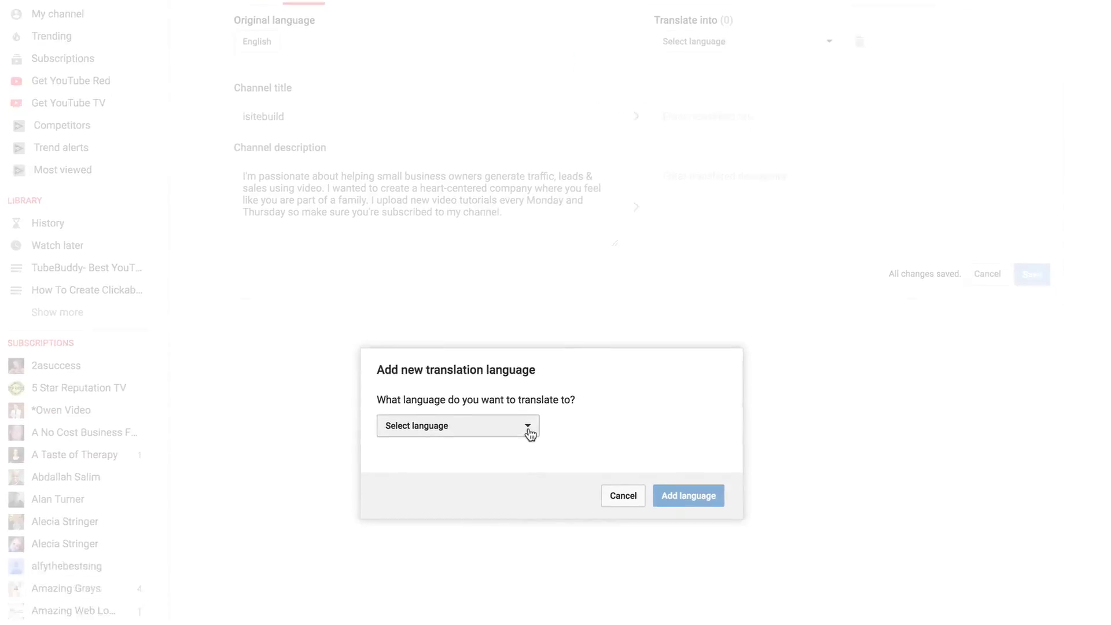
click(518, 520)
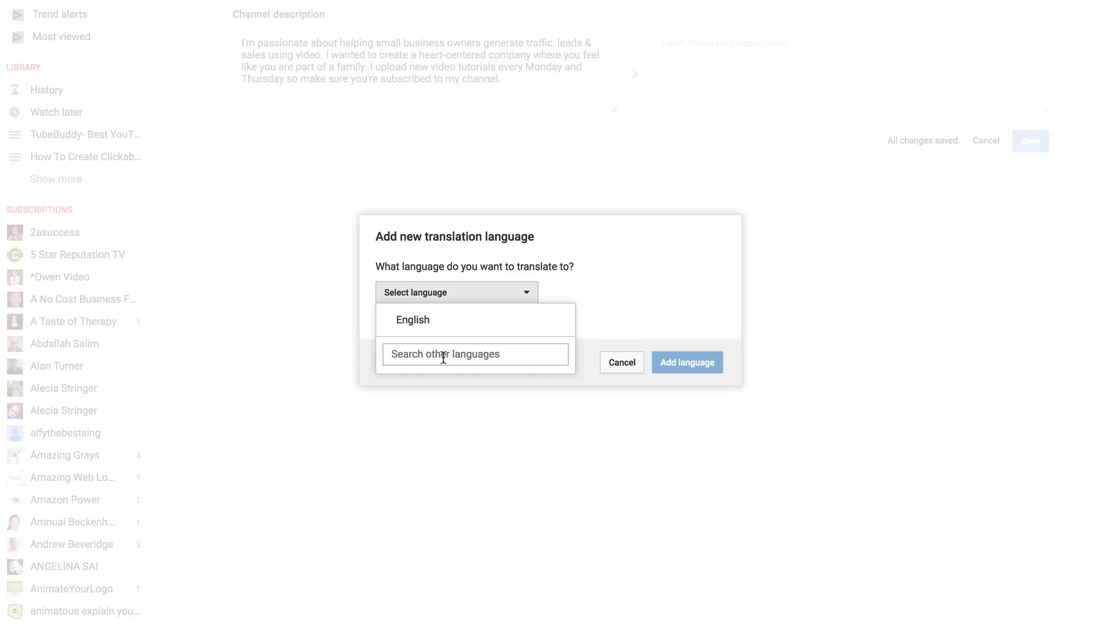
click(443, 357)
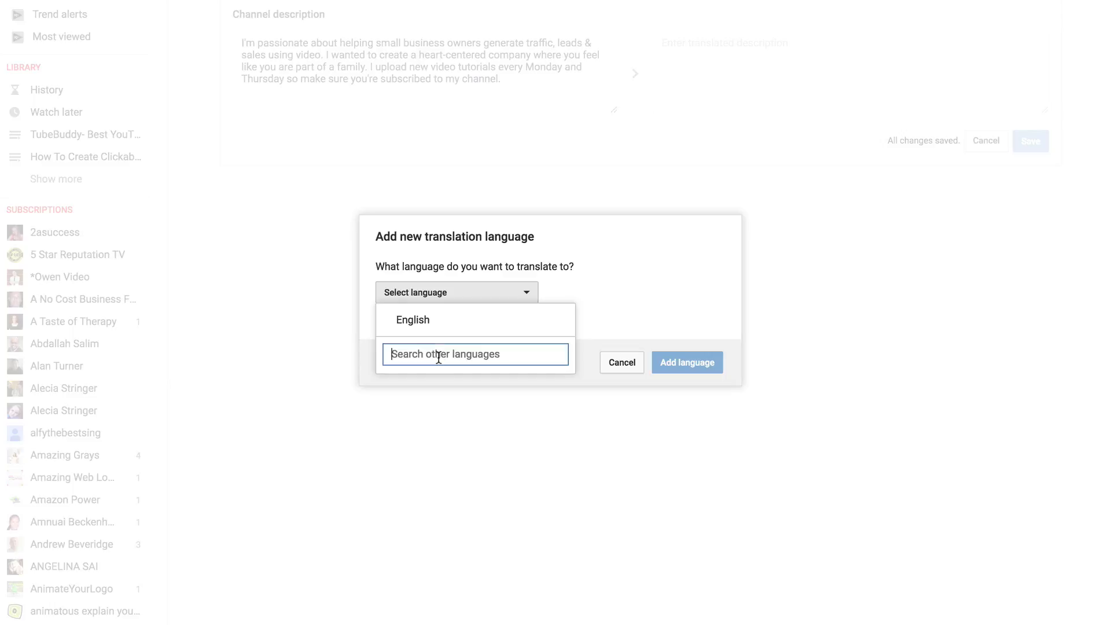
text(Arabic)
click(416, 382)
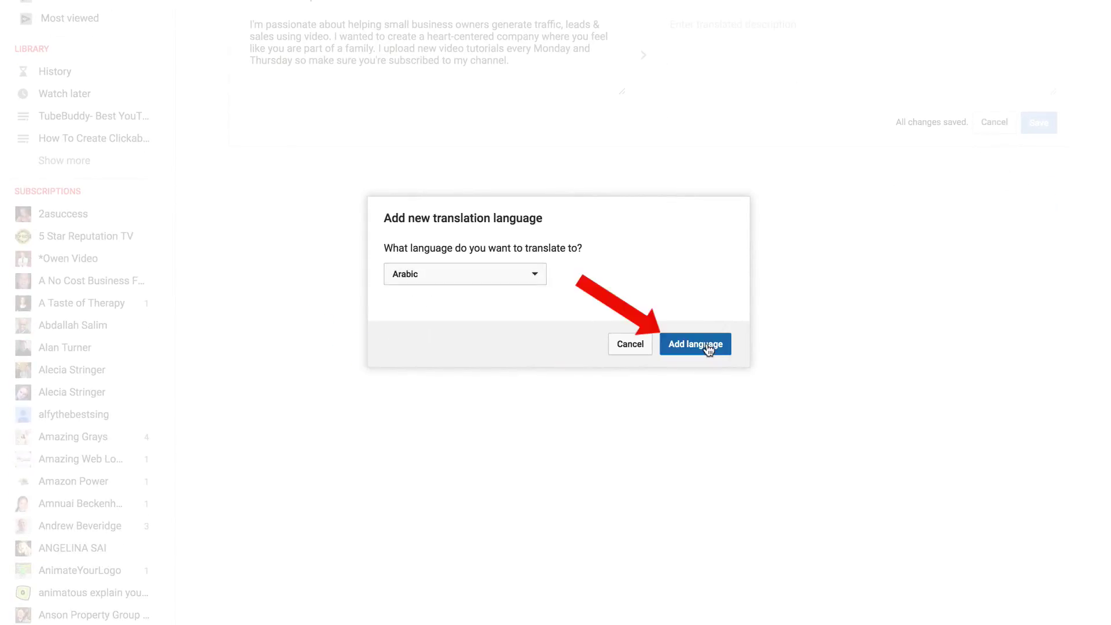
click(707, 346)
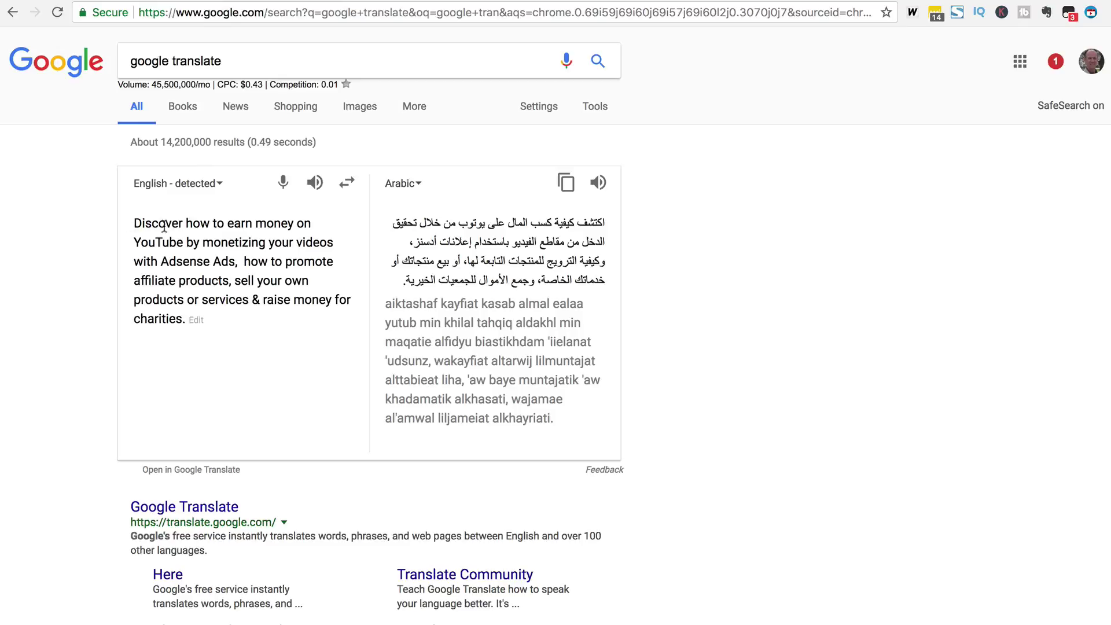
Replace Google Translate's source text with the channel title and description, then copy the Arabic description
triple_click(148, 221)
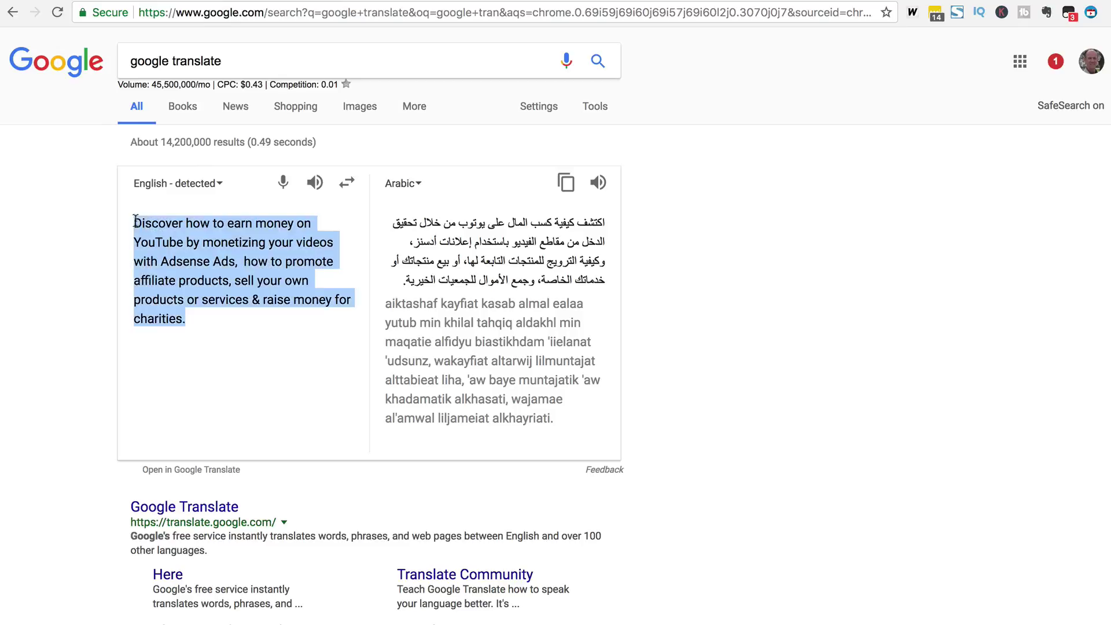
key(ctrl+v)
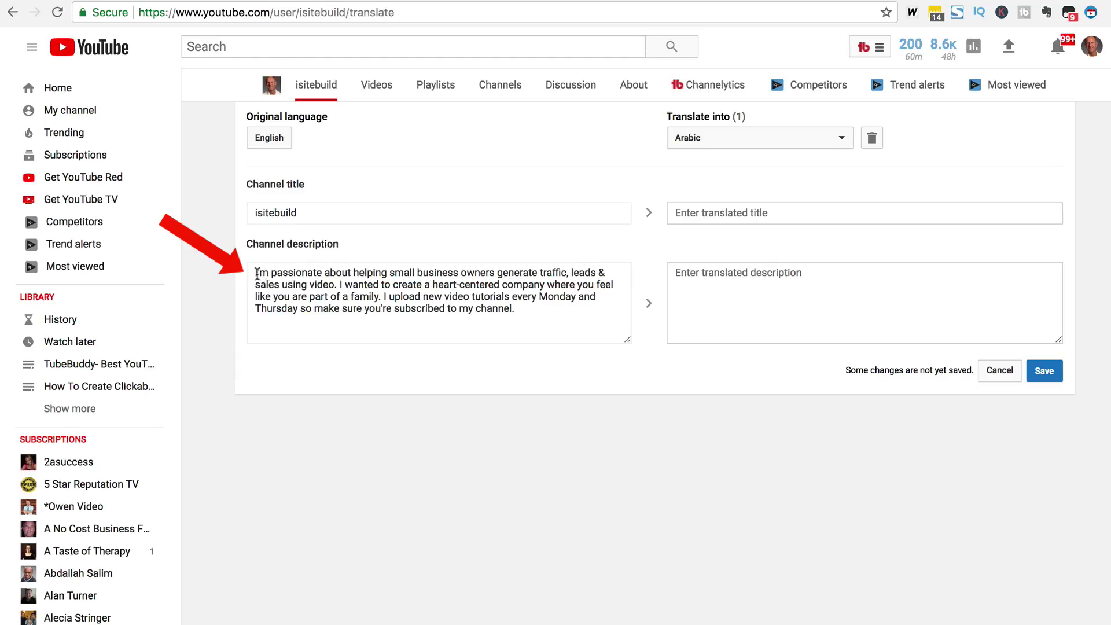
drag(255, 274, 523, 311)
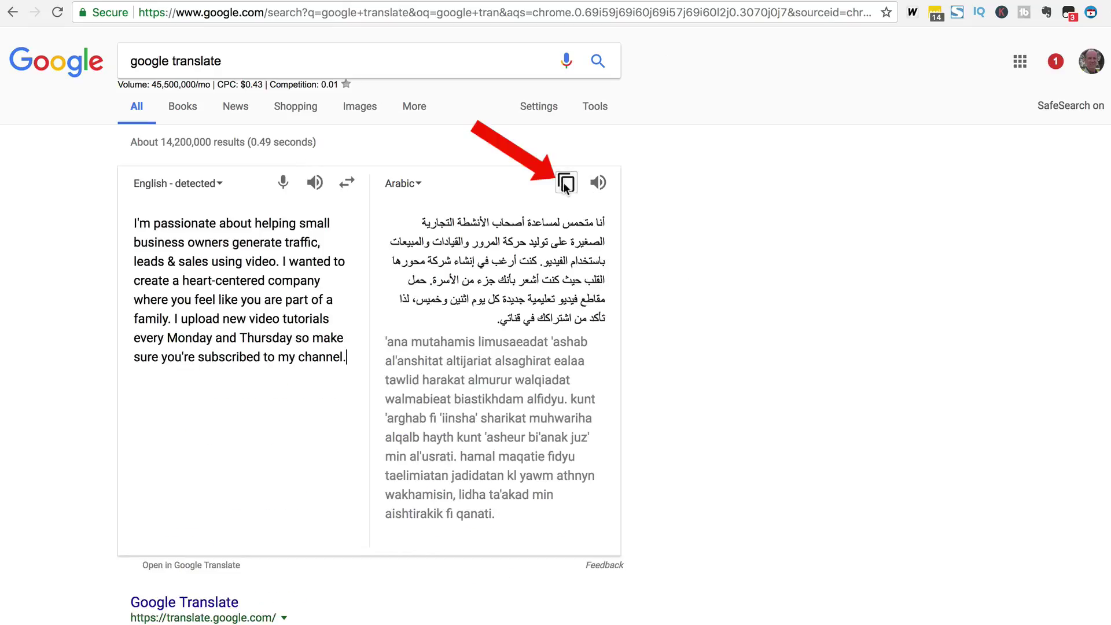
click(565, 184)
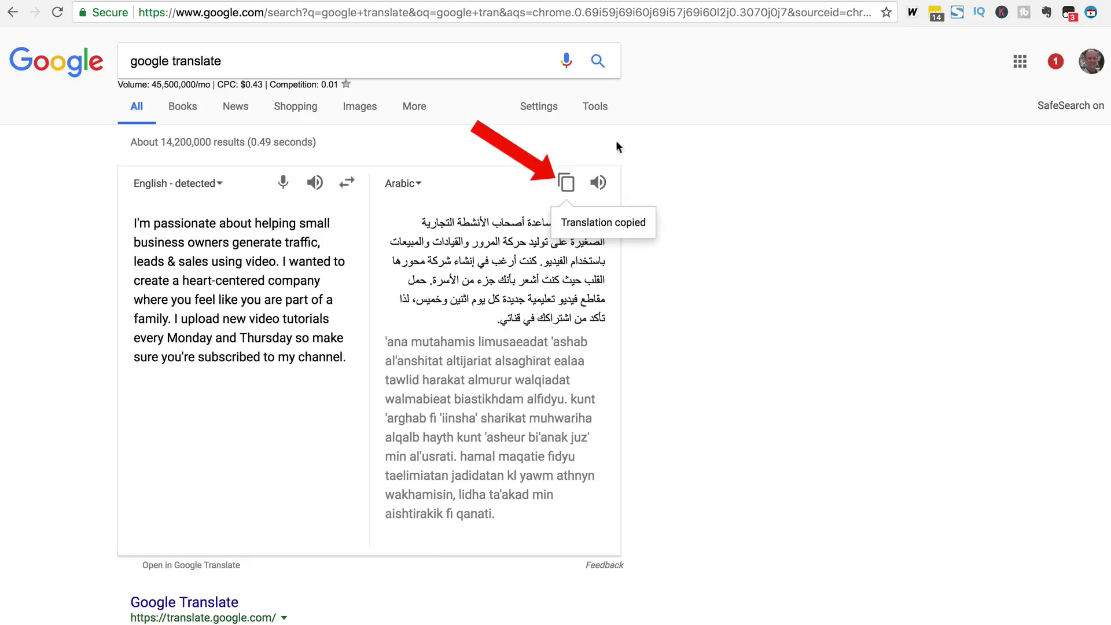